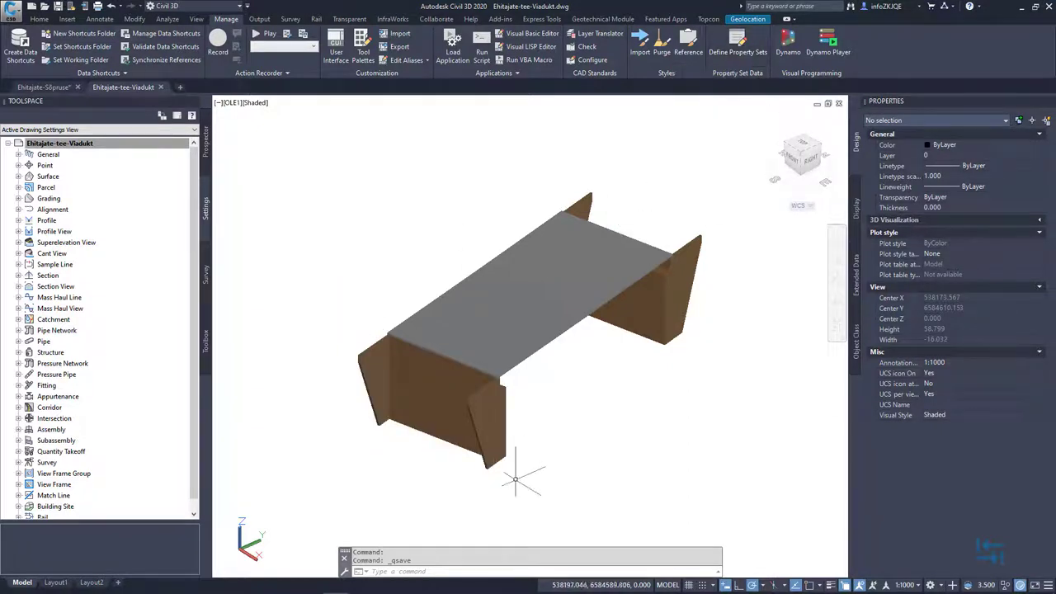
{"action": "left_click", "coordinate": [488, 463]}
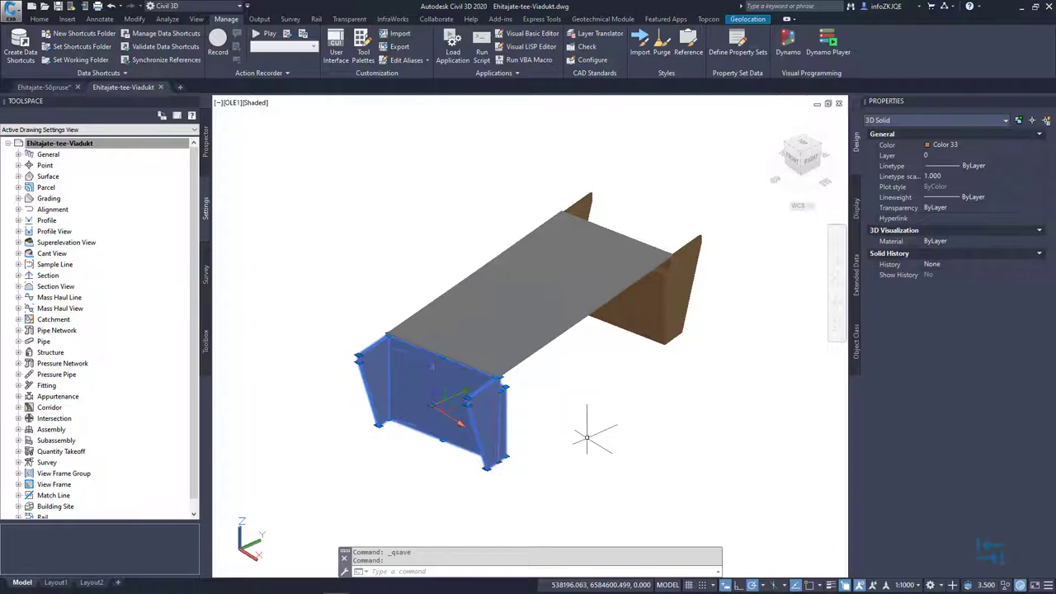
{"action": "key", "text": "Escape"}
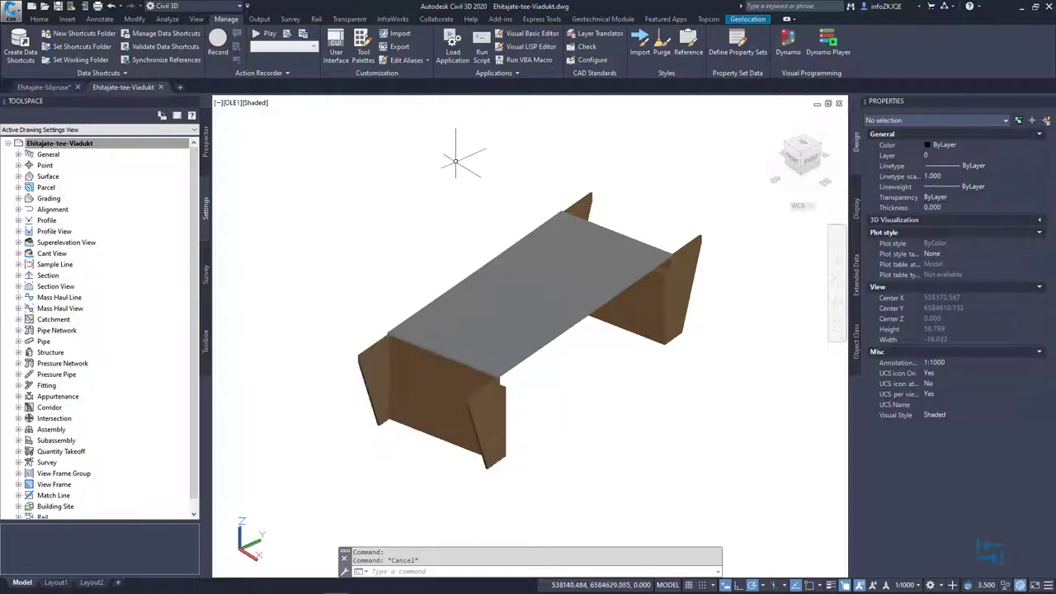
- From Define Property Sets, add a new property set definition named 'IFC'
{"action": "left_click", "coordinate": [748, 55]}
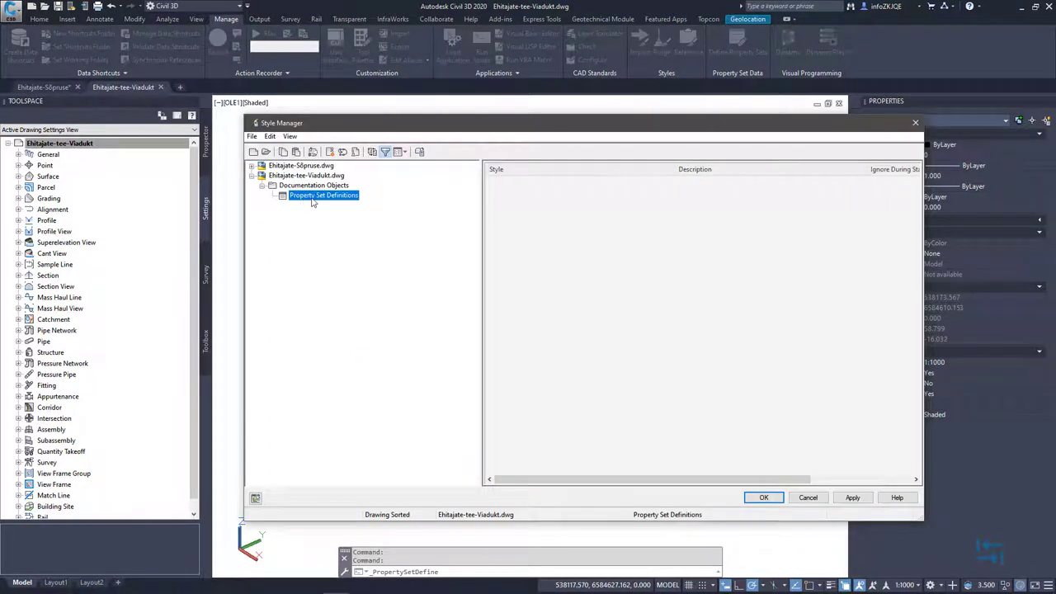
{"action": "right_click", "coordinate": [330, 200]}
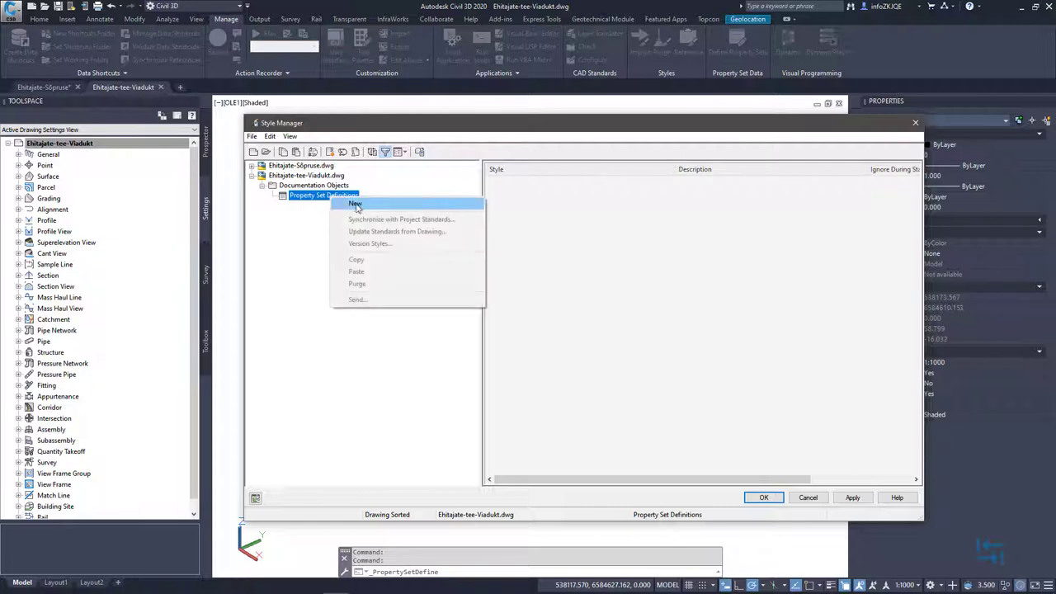
{"action": "left_click", "coordinate": [372, 207]}
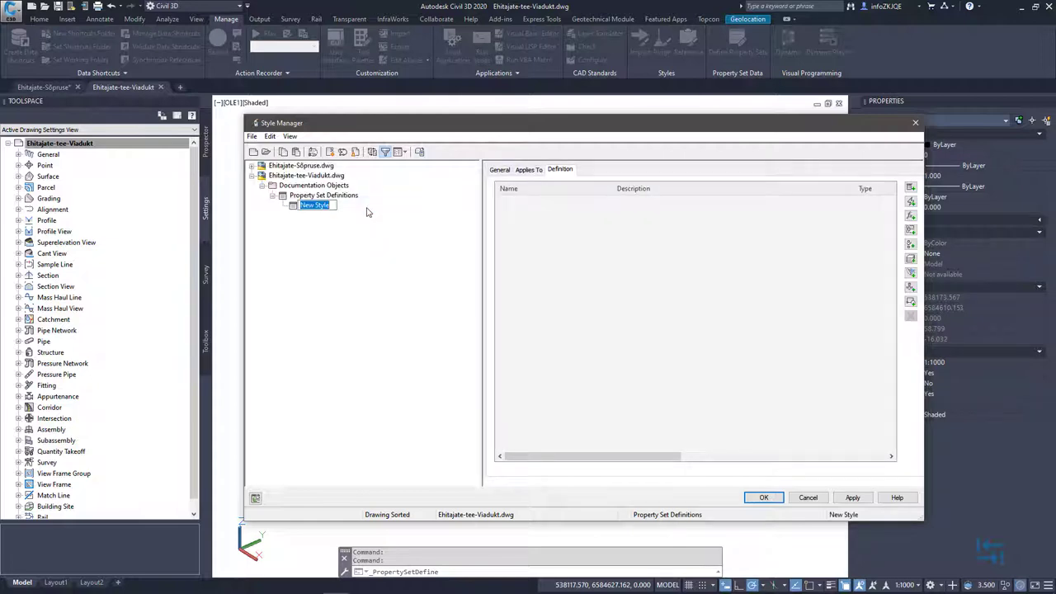
{"action": "type", "text": "IFC"}
{"action": "key", "text": "Return"}
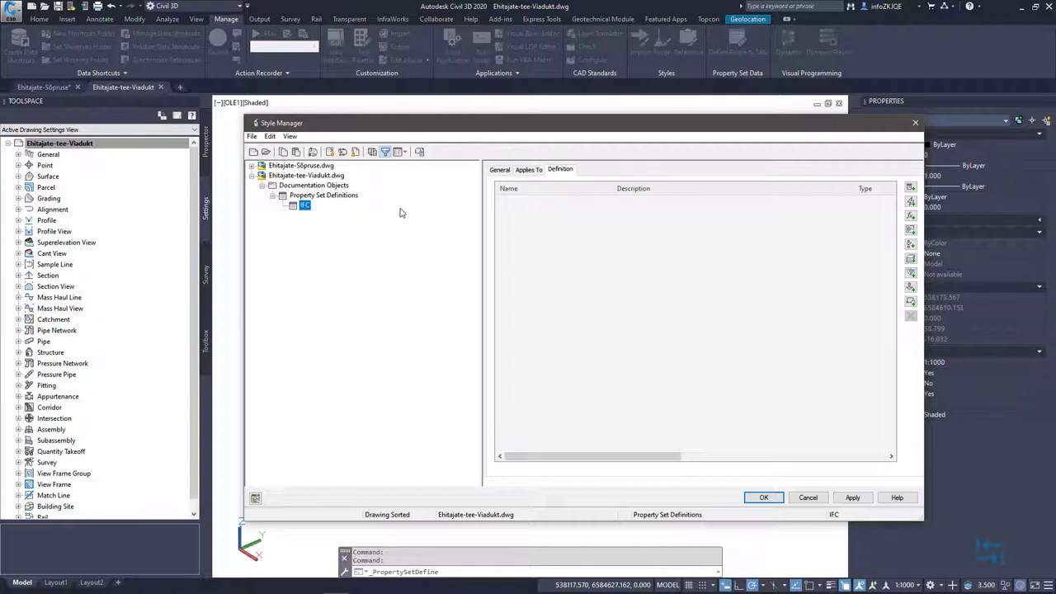
- Make the IFC property set definition apply to Solid (3D) objects
{"action": "left_click", "coordinate": [501, 171]}
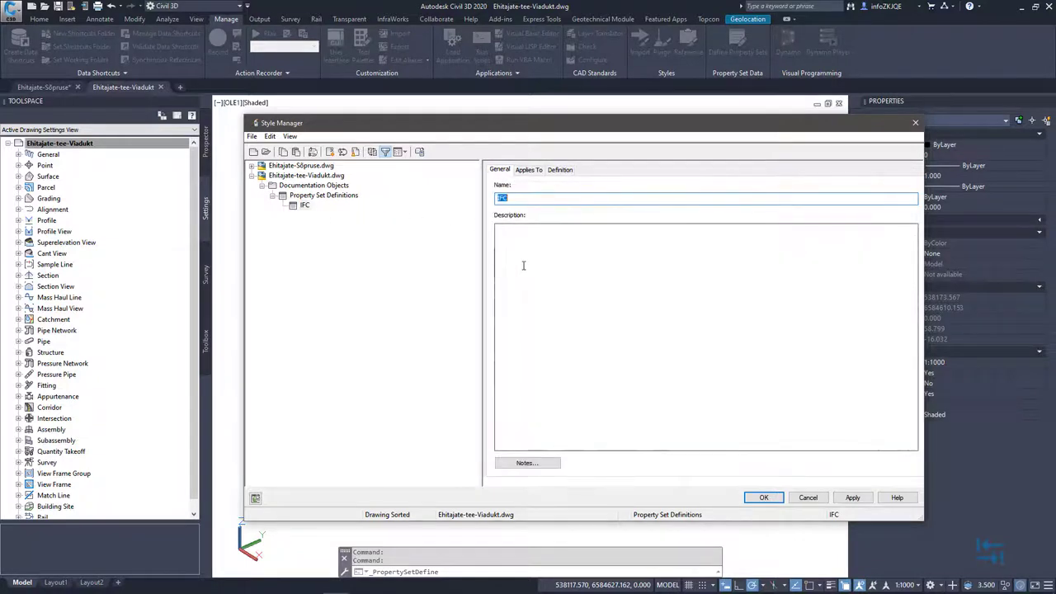
{"action": "left_click", "coordinate": [529, 170]}
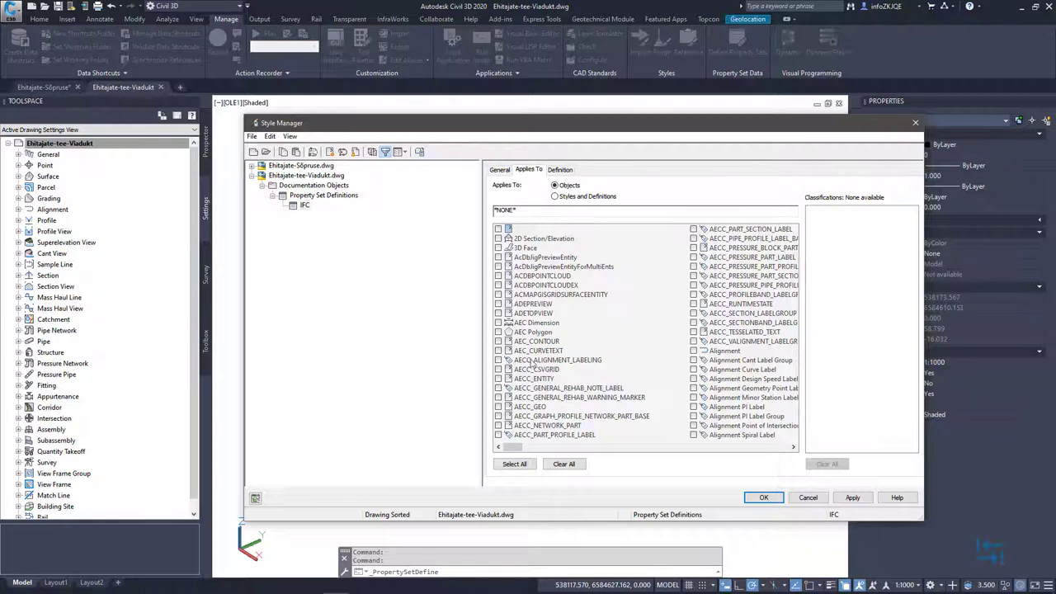
{"action": "left_click_drag", "start_coordinate": [518, 450], "coordinate": [728, 455]}
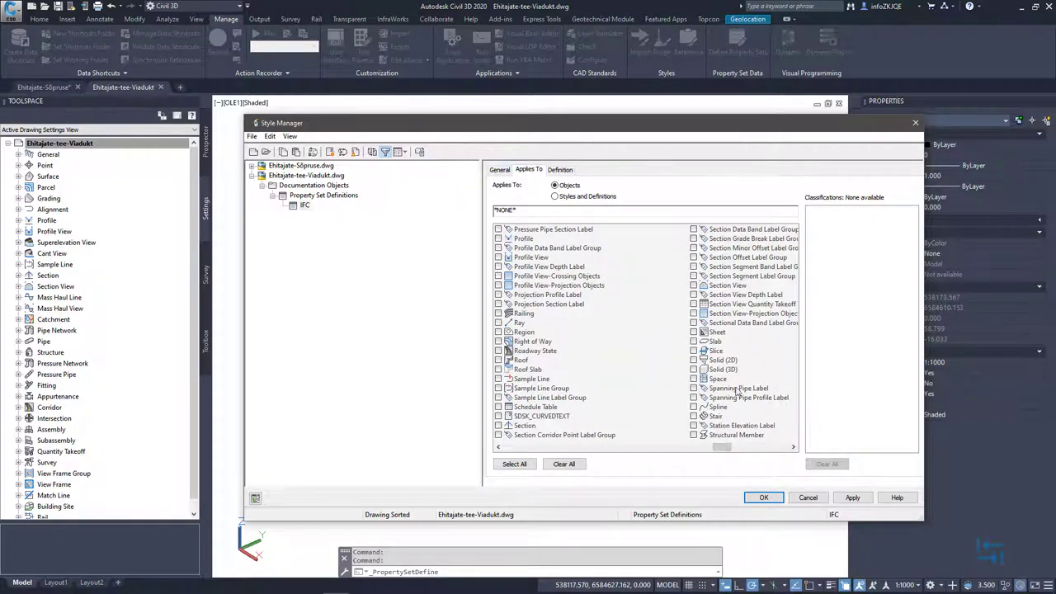
{"action": "left_click", "coordinate": [694, 370]}
{"action": "scroll", "coordinate": [596, 453], "scroll_direction": "left", "scroll_amount": 1}
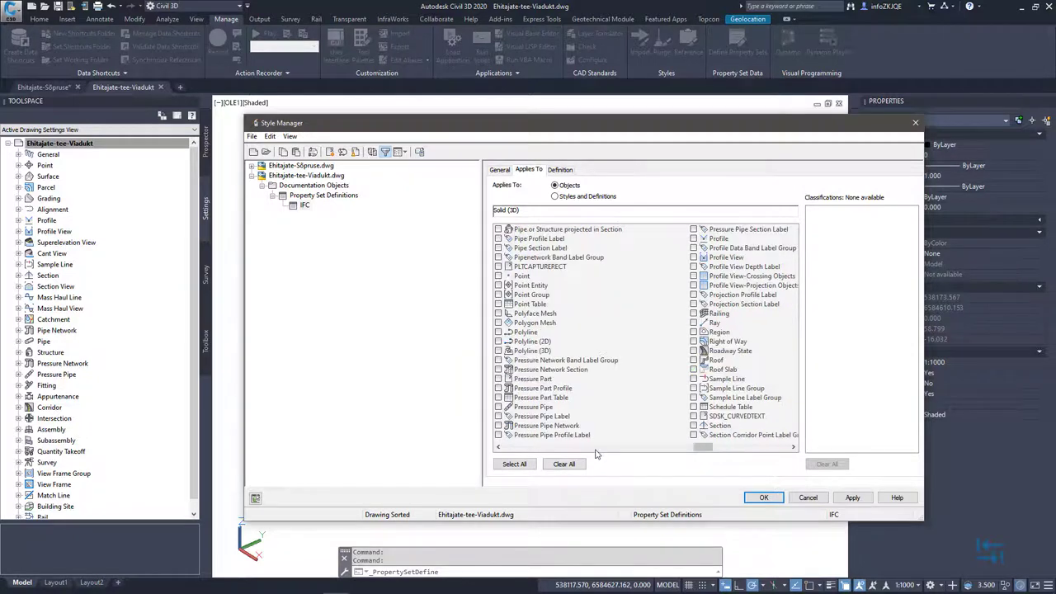
{"action": "scroll", "coordinate": [595, 454], "scroll_direction": "left", "scroll_amount": 2}
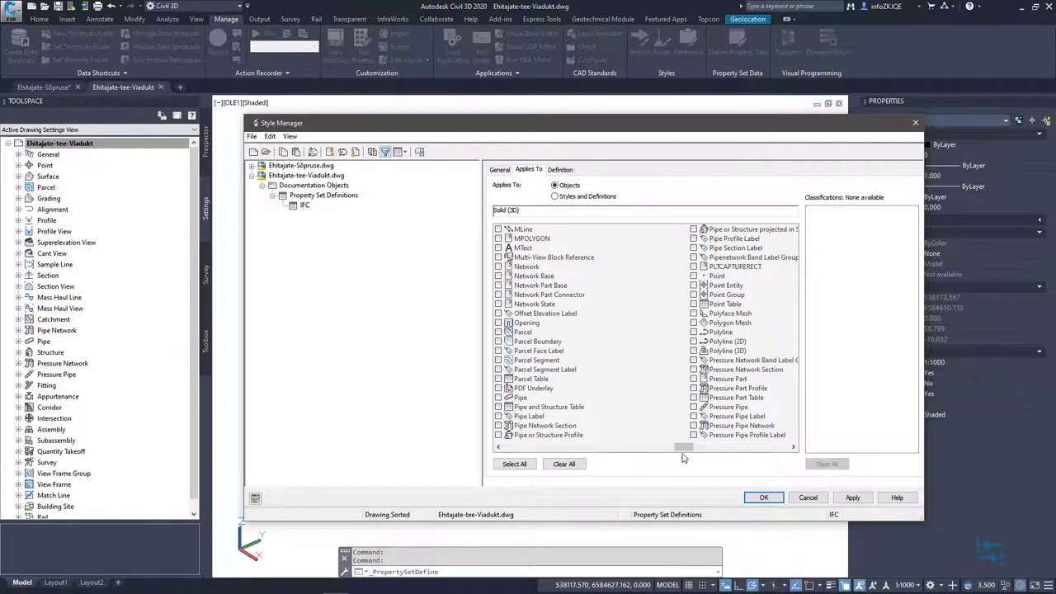
{"action": "left_click_drag", "start_coordinate": [684, 448], "coordinate": [722, 448]}
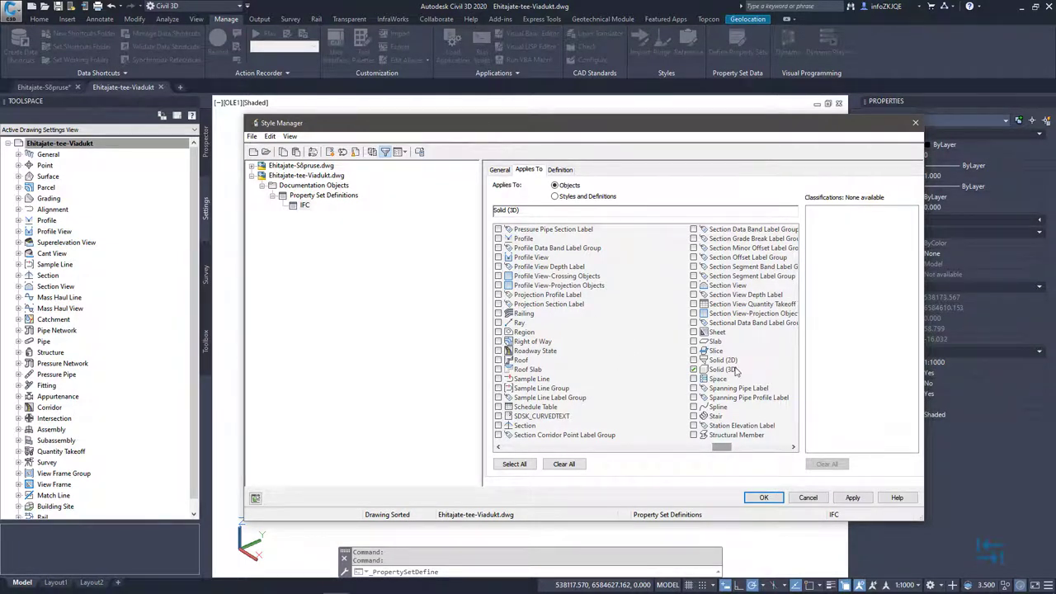
{"action": "left_click", "coordinate": [561, 171]}
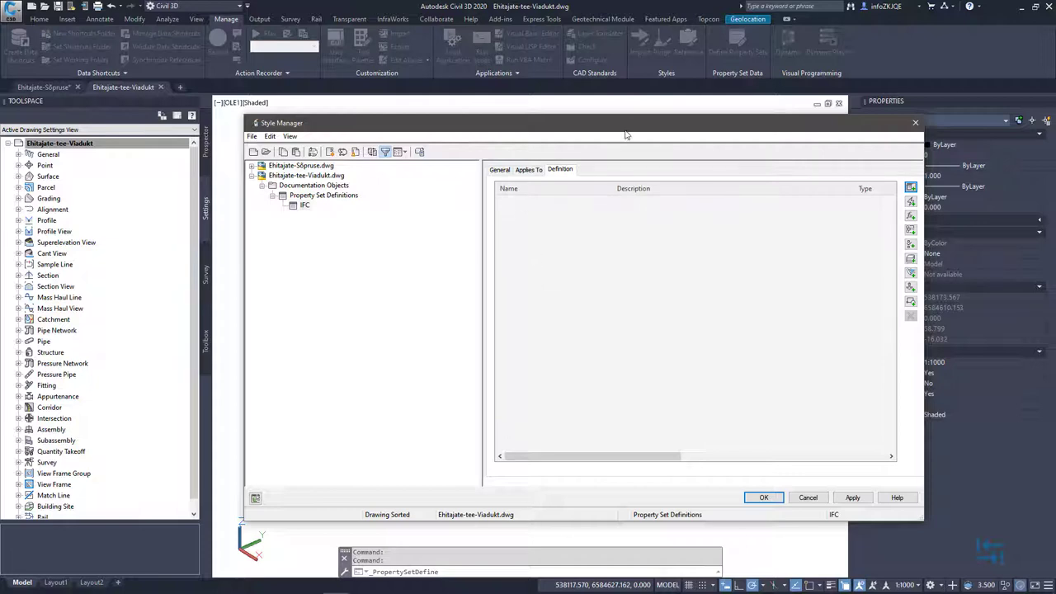
- Add a manual property named Materjal to the IFC definition
{"action": "left_click_drag", "start_coordinate": [582, 123], "coordinate": [509, 115]}
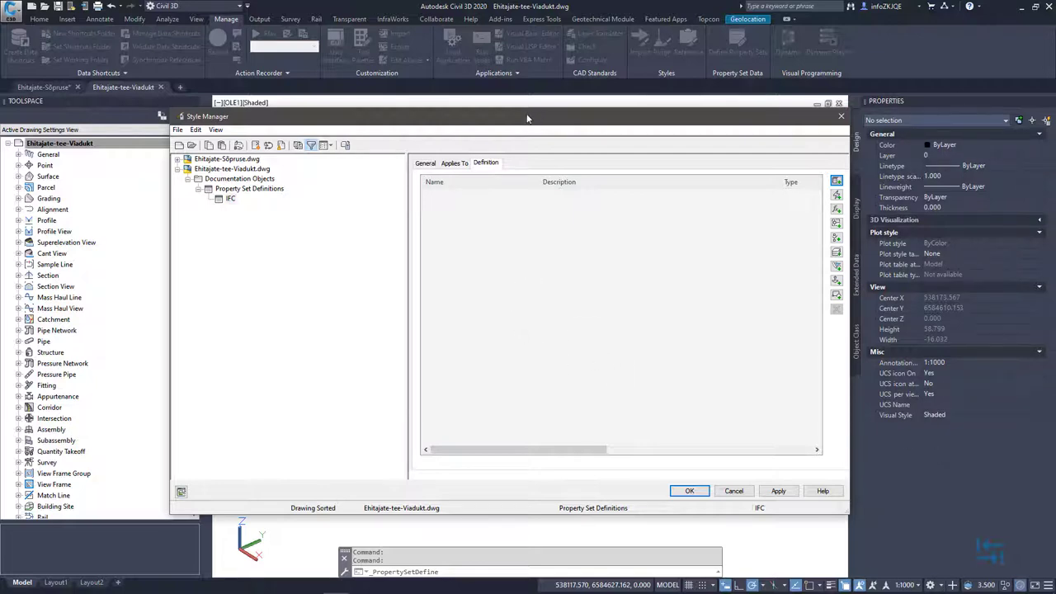
{"action": "left_click_drag", "start_coordinate": [546, 120], "coordinate": [325, 121]}
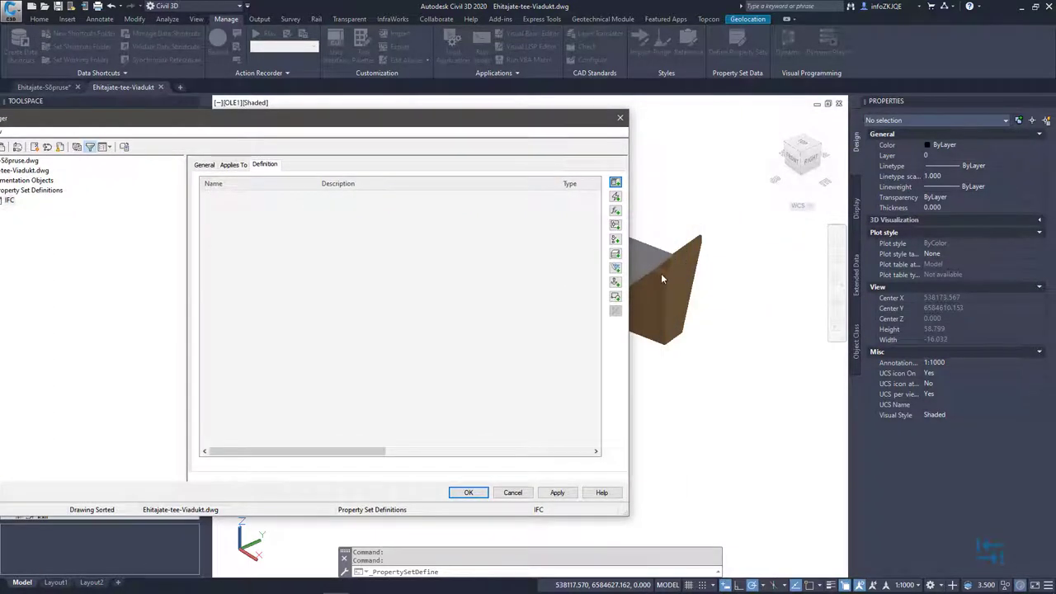
{"action": "left_click_drag", "start_coordinate": [482, 115], "coordinate": [671, 128]}
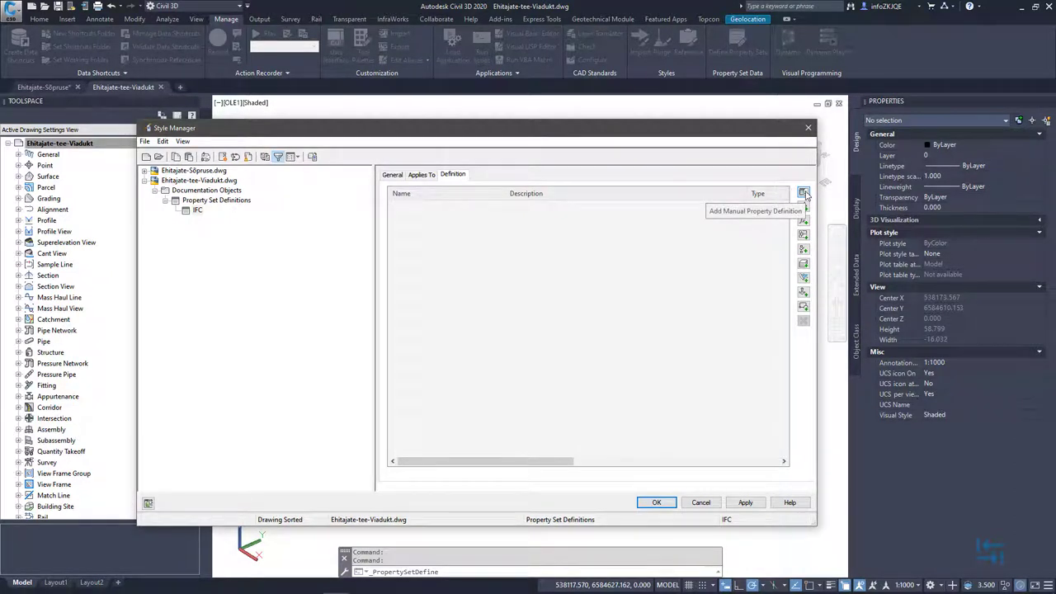
{"action": "left_click", "coordinate": [804, 194]}
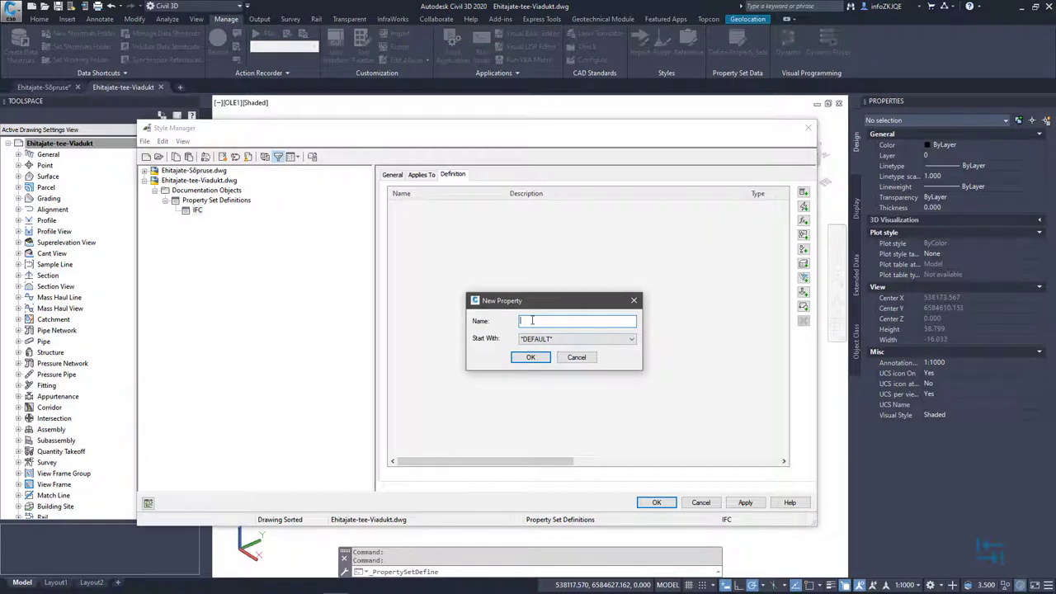
{"action": "type", "text": "Materjal"}
{"action": "left_click", "coordinate": [520, 361]}
- Keep Text as the Materjal property's data type
{"action": "left_click_drag", "start_coordinate": [743, 193], "coordinate": [573, 191]}
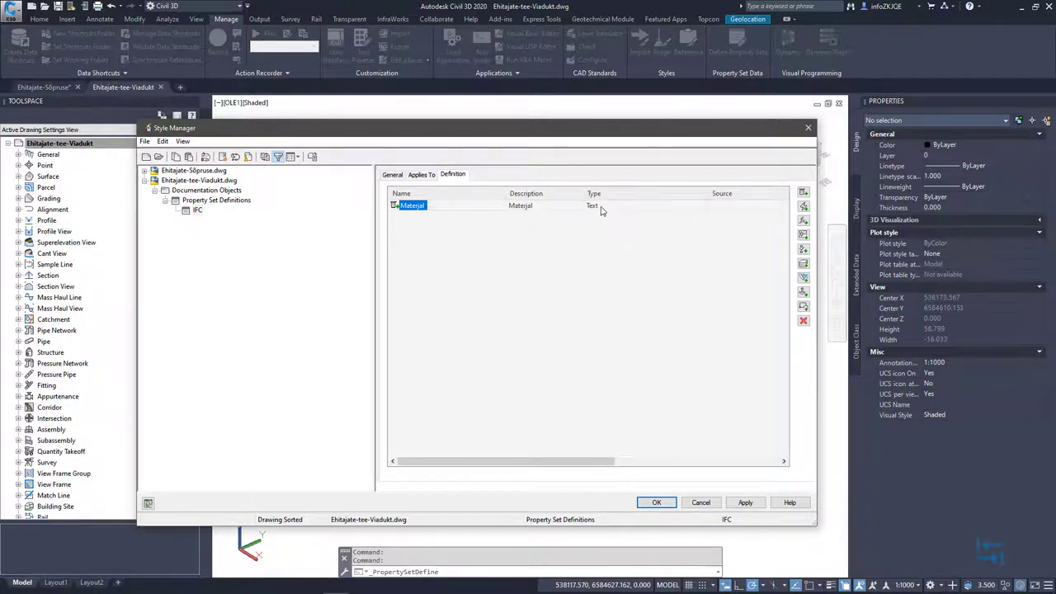
{"action": "left_click", "coordinate": [603, 211]}
{"action": "left_click", "coordinate": [634, 206]}
{"action": "left_click", "coordinate": [634, 206]}
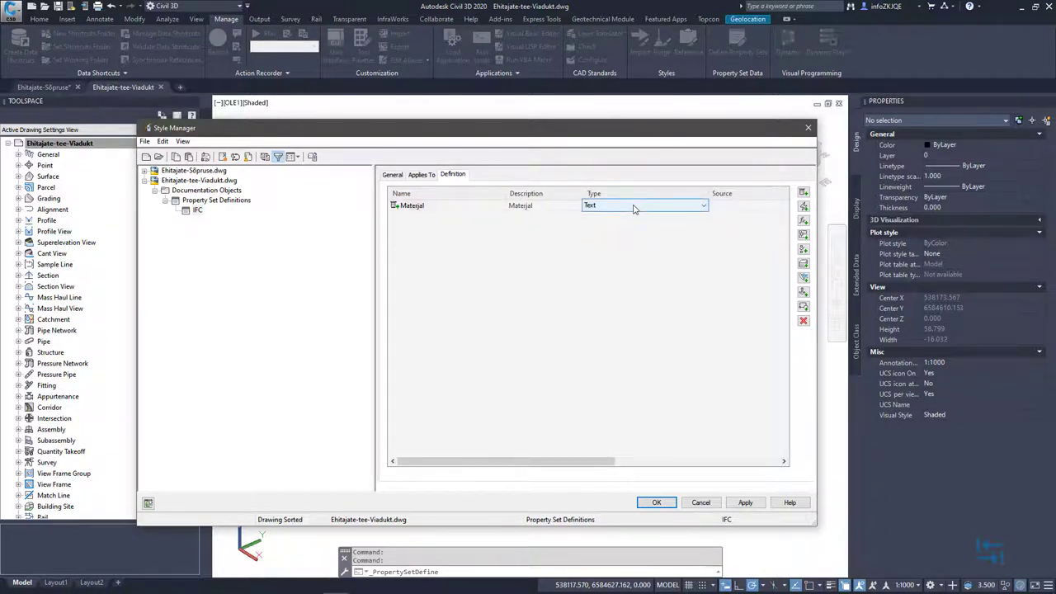
{"action": "left_click", "coordinate": [634, 207]}
{"action": "left_click", "coordinate": [634, 207]}
{"action": "left_click", "coordinate": [543, 252]}
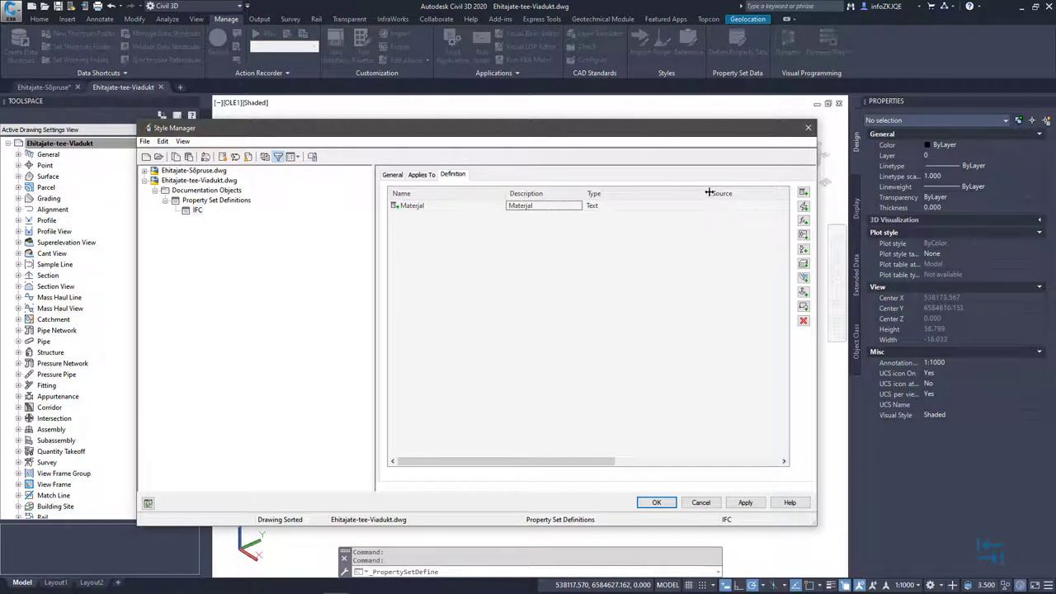
{"action": "left_click_drag", "start_coordinate": [710, 193], "coordinate": [646, 193]}
- Add a second Text property, Klassifikaator, and apply the definition changes
{"action": "left_click", "coordinate": [804, 191]}
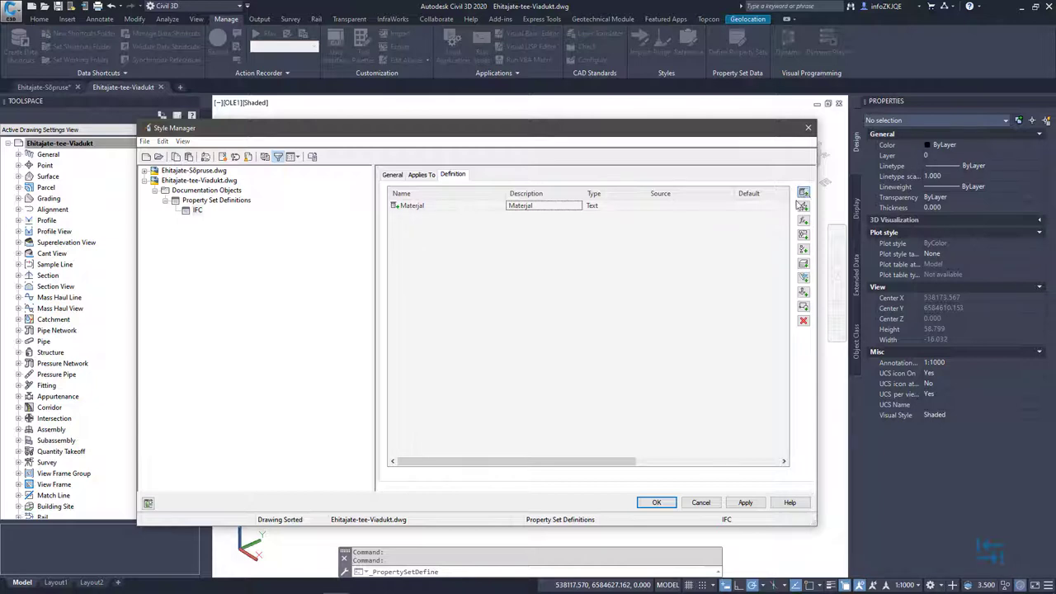
{"action": "type", "text": "Klasifi"}
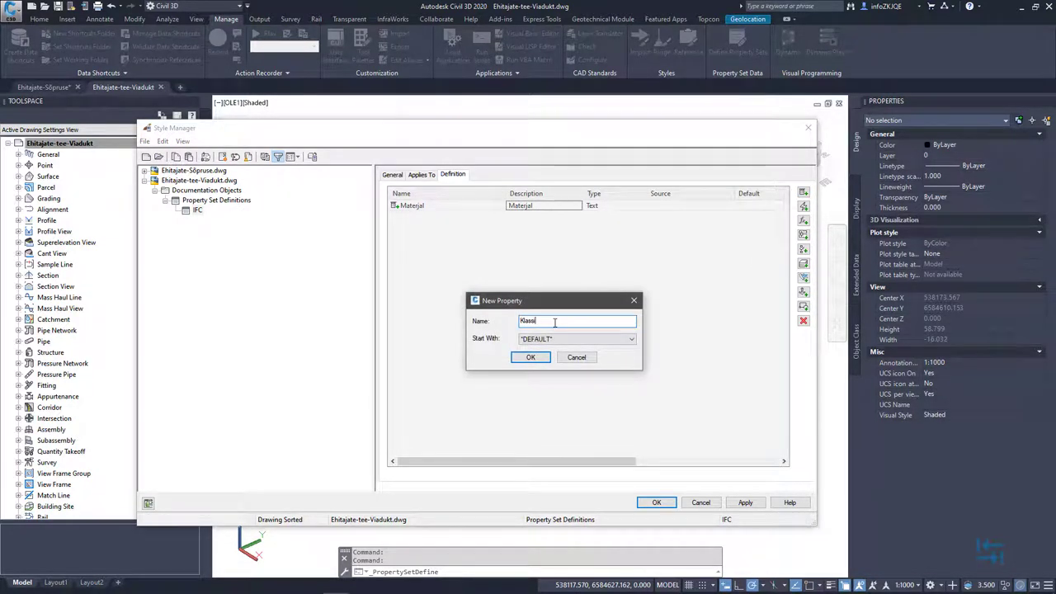
{"action": "type", "text": "kaator"}
{"action": "left_click", "coordinate": [530, 358]}
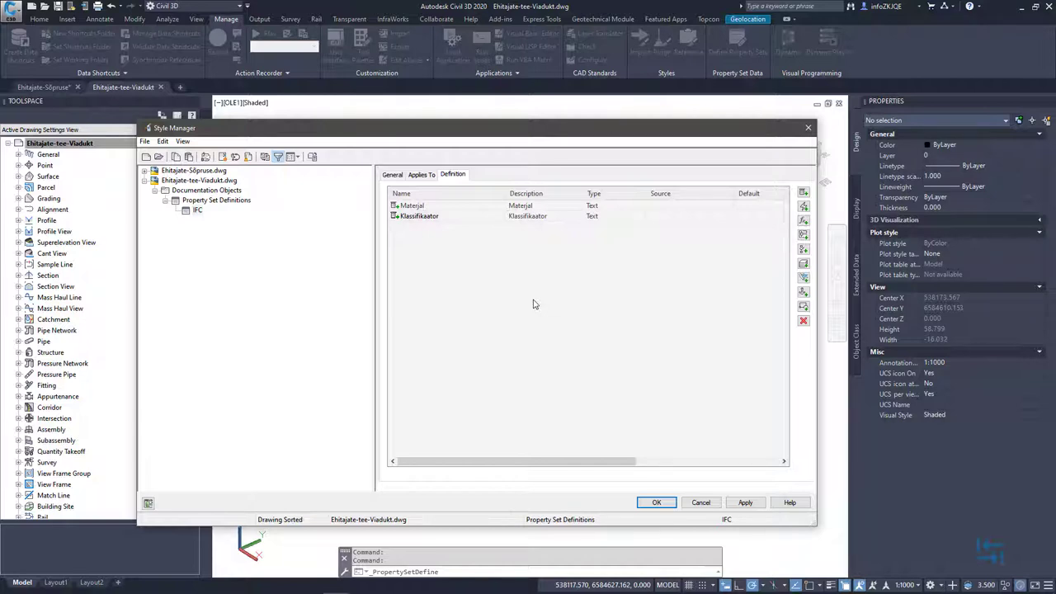
{"action": "left_click", "coordinate": [746, 503]}
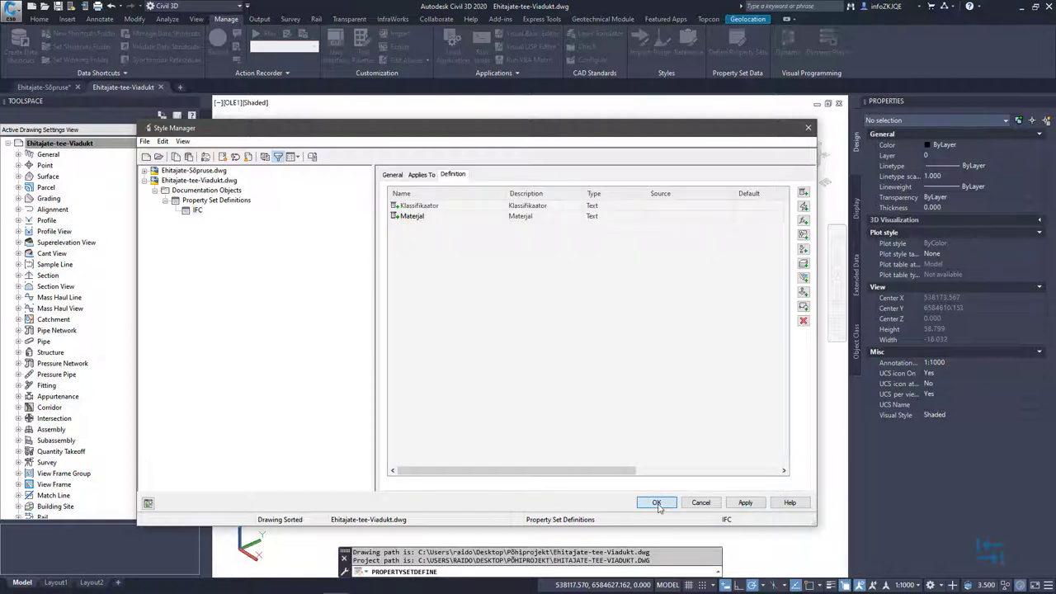
- Attach the IFC set to the left abutment with Klassifikaator Toend and Materjal C25
{"action": "left_click", "coordinate": [657, 503]}
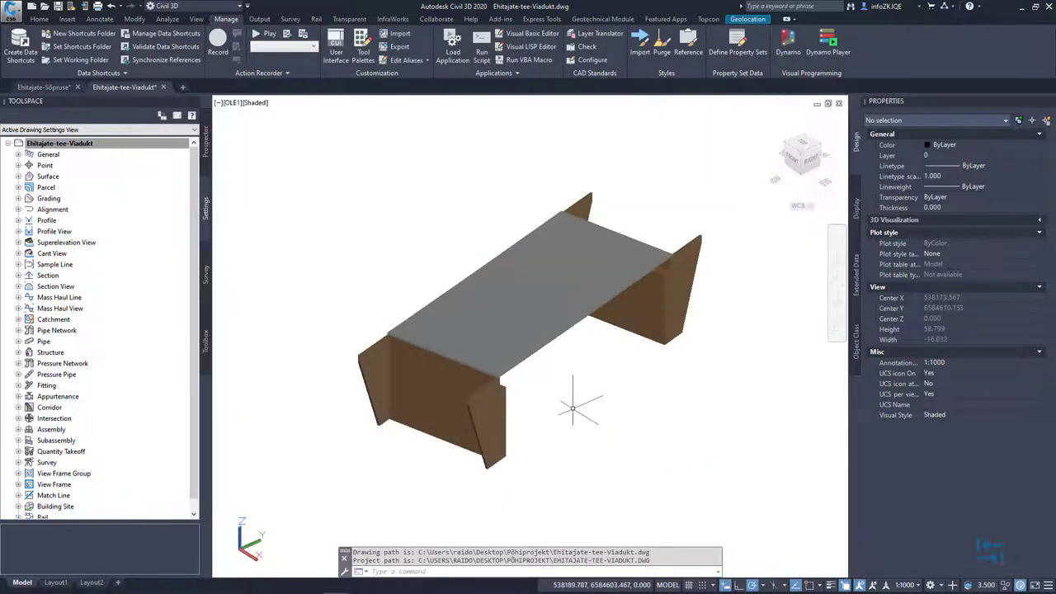
{"action": "left_click", "coordinate": [483, 437]}
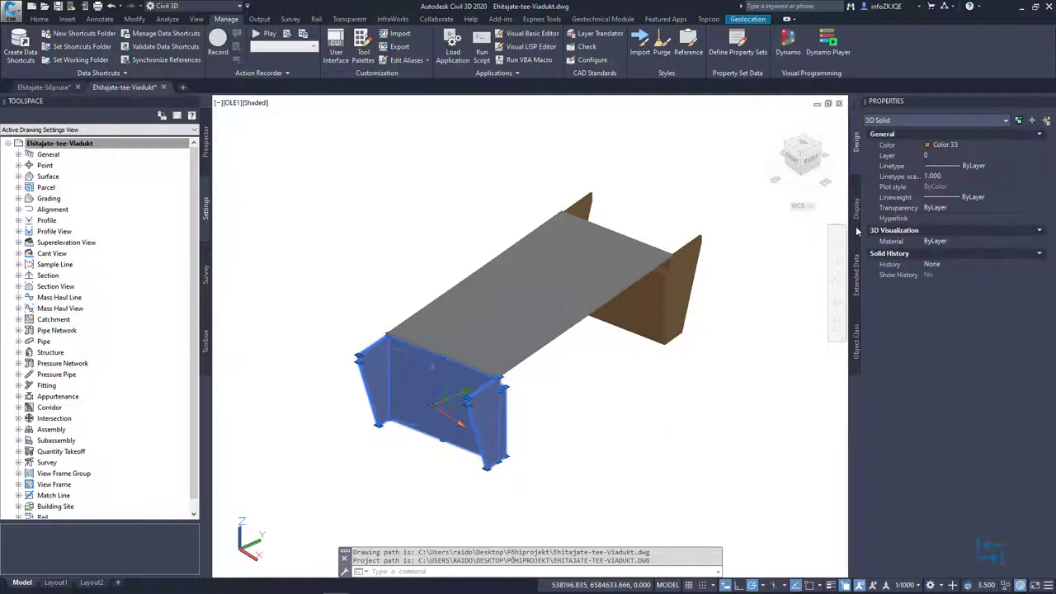
{"action": "left_click", "coordinate": [858, 197]}
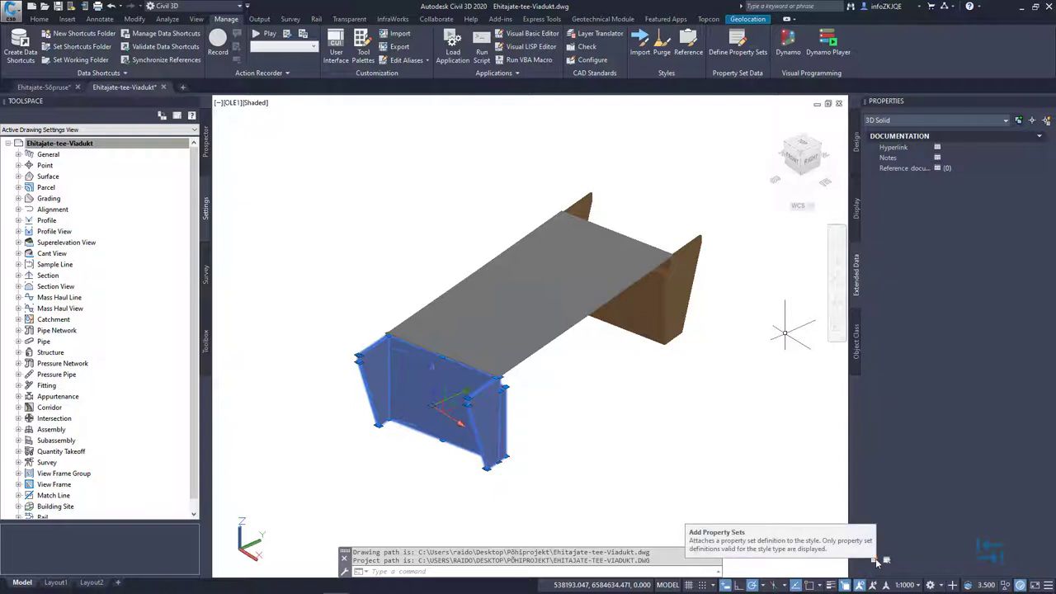
{"action": "left_click", "coordinate": [877, 562]}
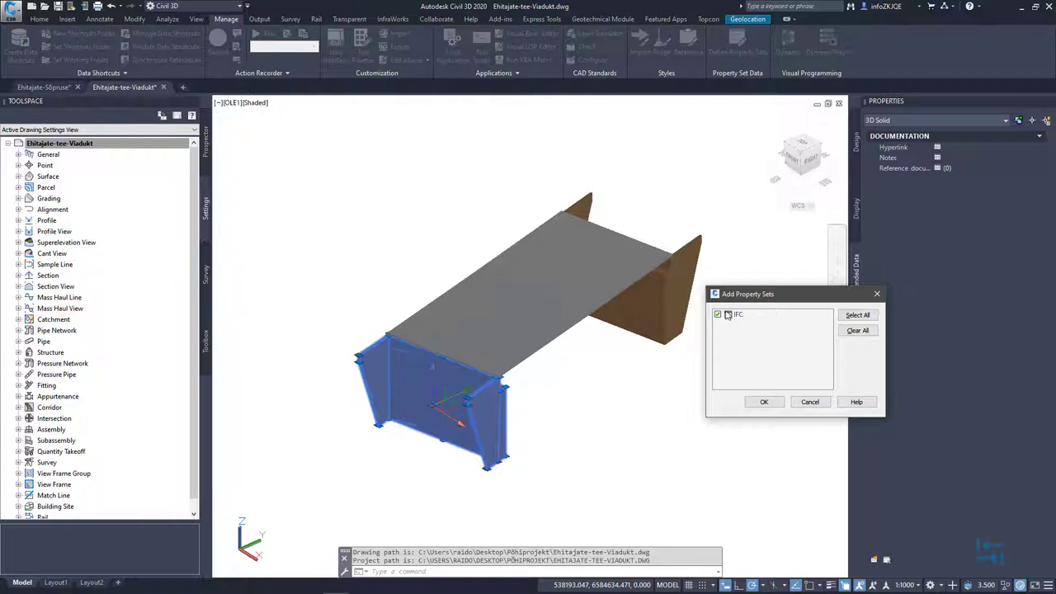
{"action": "left_click", "coordinate": [760, 402]}
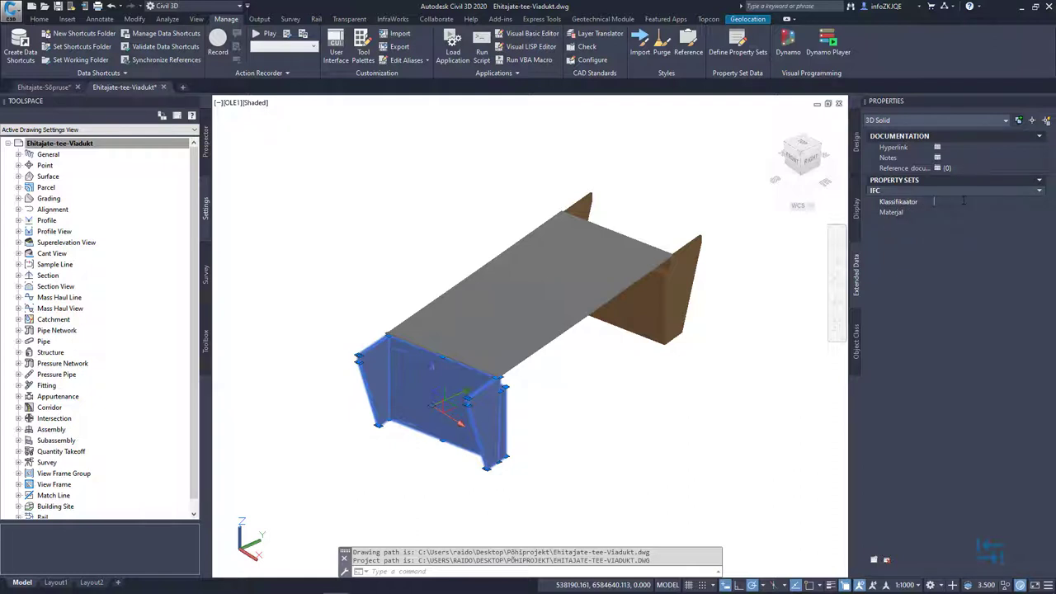
{"action": "type", "text": "Tee"}
{"action": "left_click", "coordinate": [951, 213]}
{"action": "key", "text": "Return"}
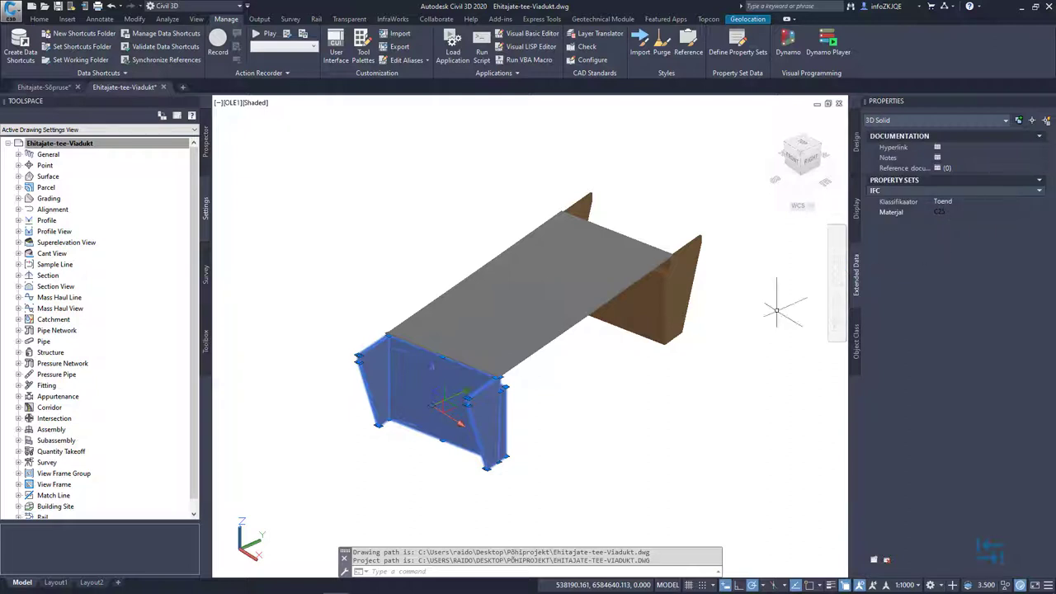
- Attach the IFC property set to the right abutment with Klassifikaator Toend
{"action": "left_click", "coordinate": [678, 286]}
{"action": "key", "text": "Escape"}
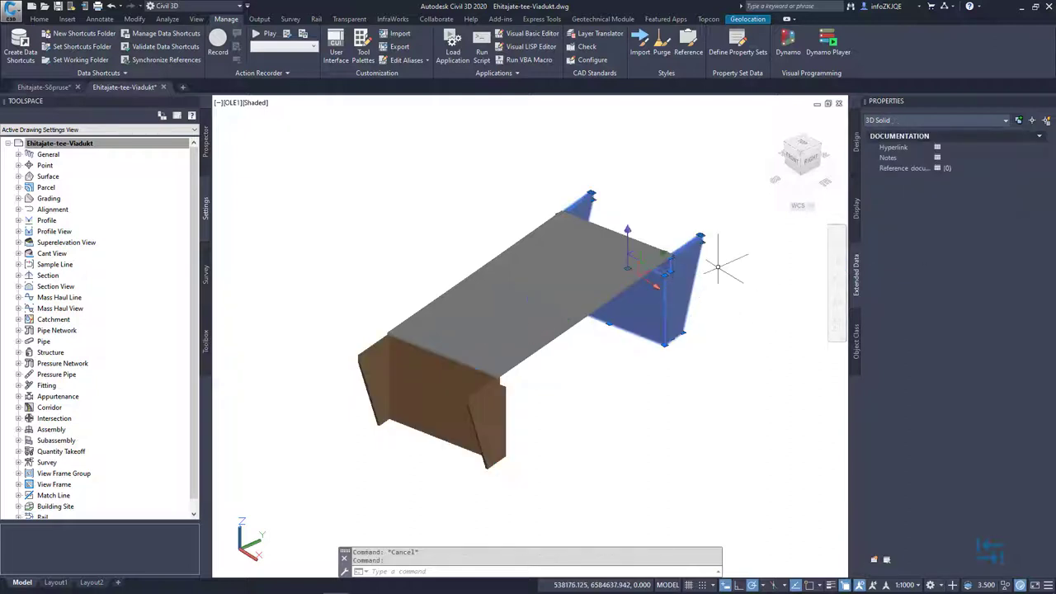
{"action": "left_click", "coordinate": [879, 560]}
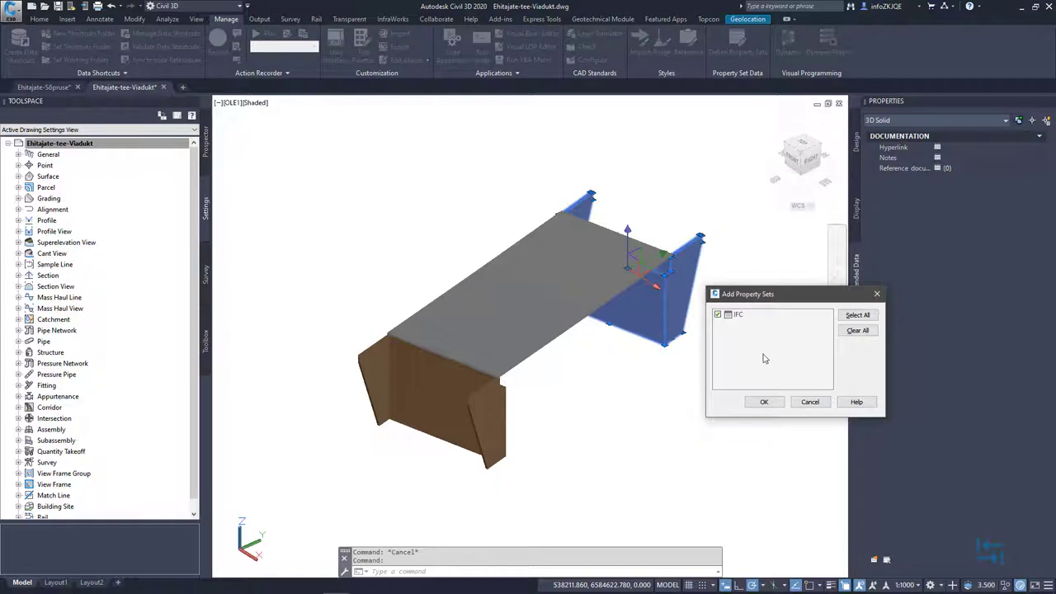
{"action": "left_click", "coordinate": [764, 403]}
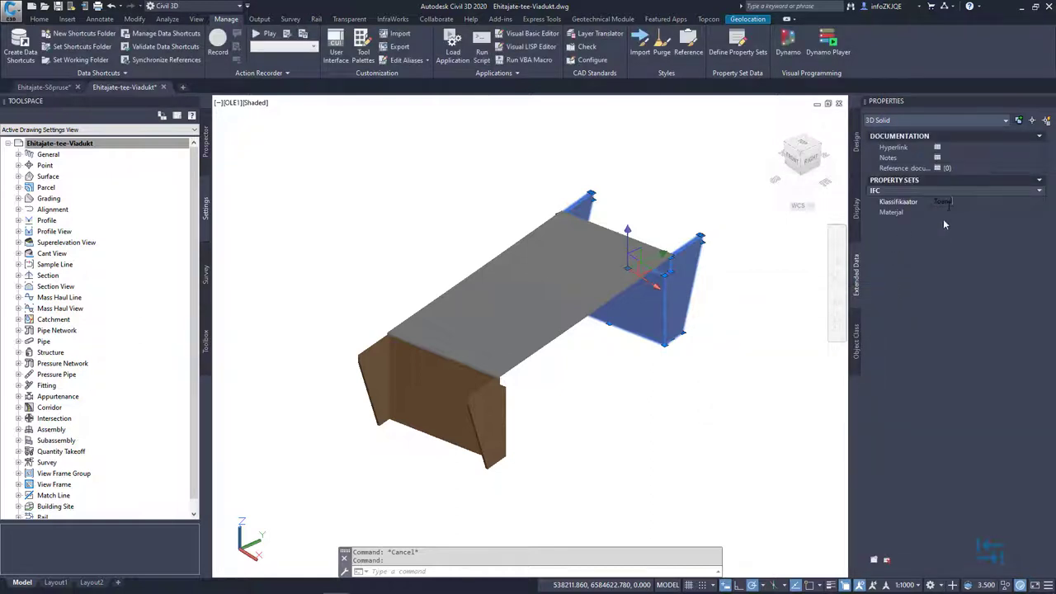
{"action": "left_click", "coordinate": [947, 212]}
{"action": "left_click", "coordinate": [738, 295]}
{"action": "key", "text": "Escape"}
{"action": "middle_click_drag", "start_coordinate": [738, 295], "coordinate": [627, 399], "text": "shift"}
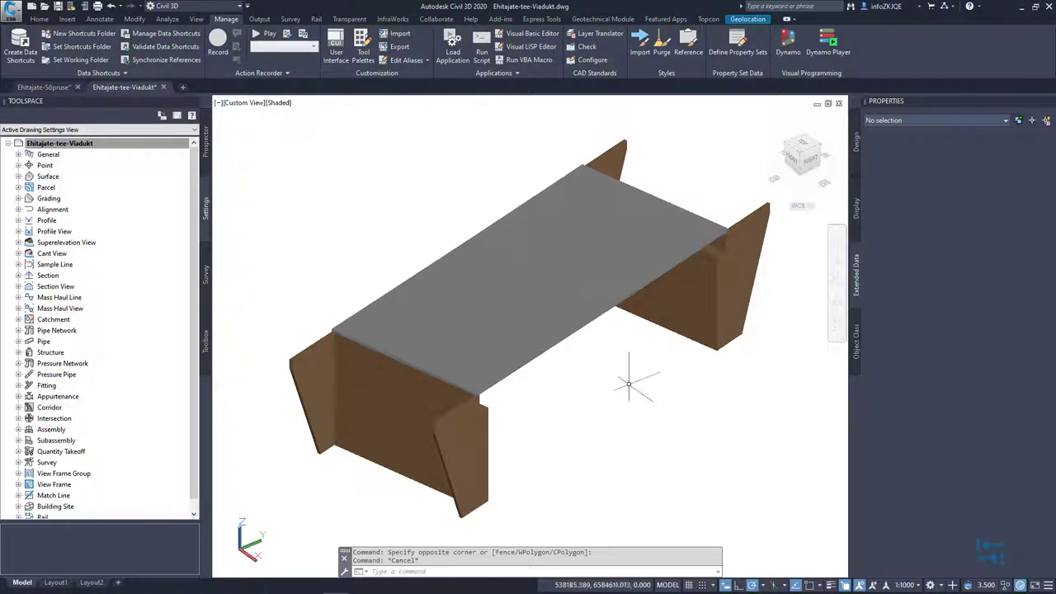
- Set the IFC export output to Ehitajate-tee-Viadukt-PropertySets.ifc in the Exports folder
{"action": "left_click", "coordinate": [12, 14]}
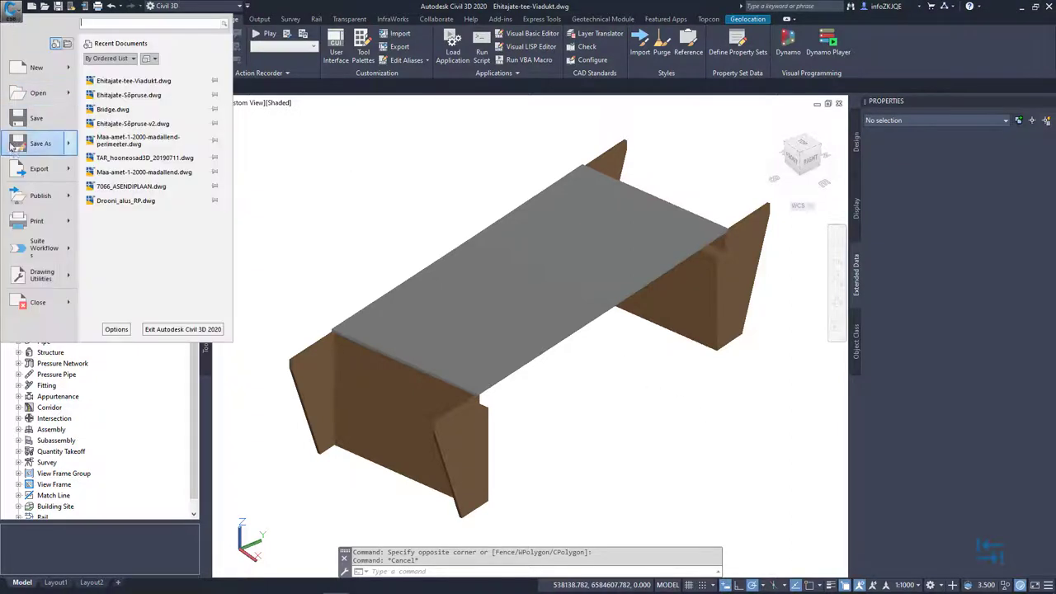
{"action": "left_click", "coordinate": [149, 279]}
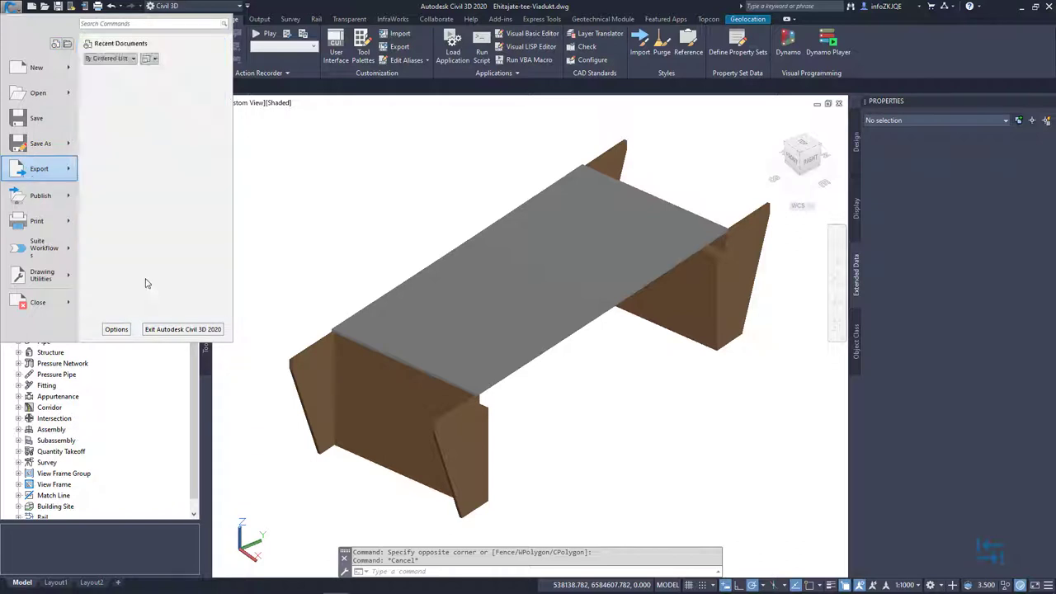
{"action": "left_click", "coordinate": [666, 253]}
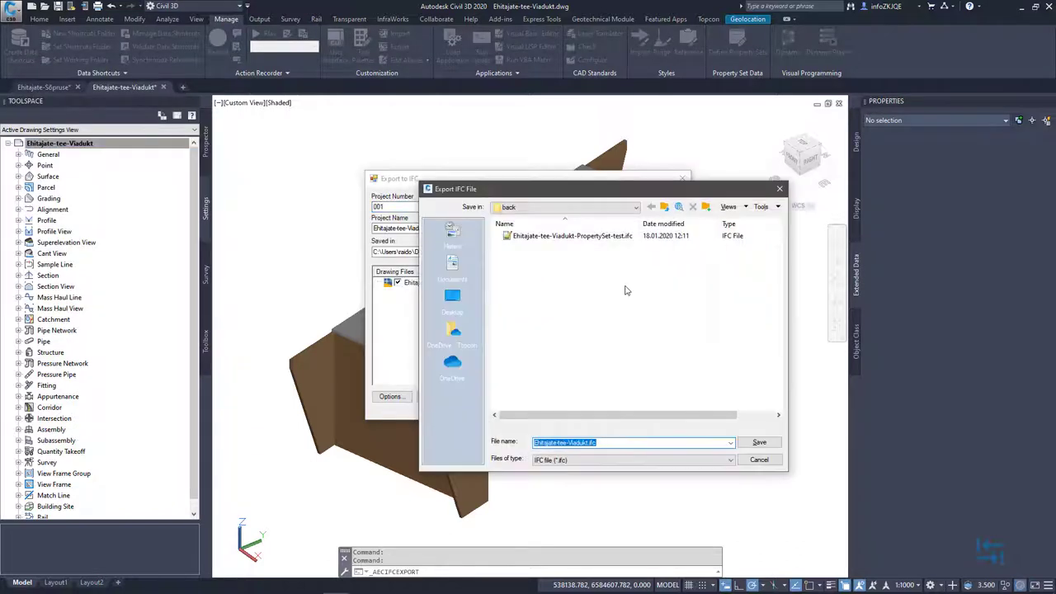
{"action": "left_click", "coordinate": [584, 442]}
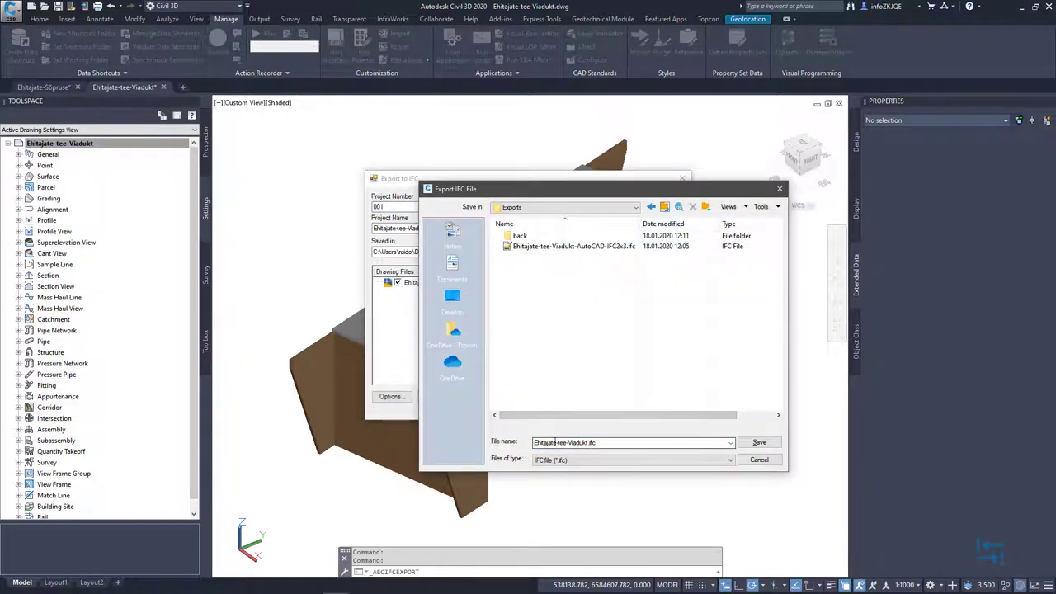
{"action": "type", "text": "-Propert"}
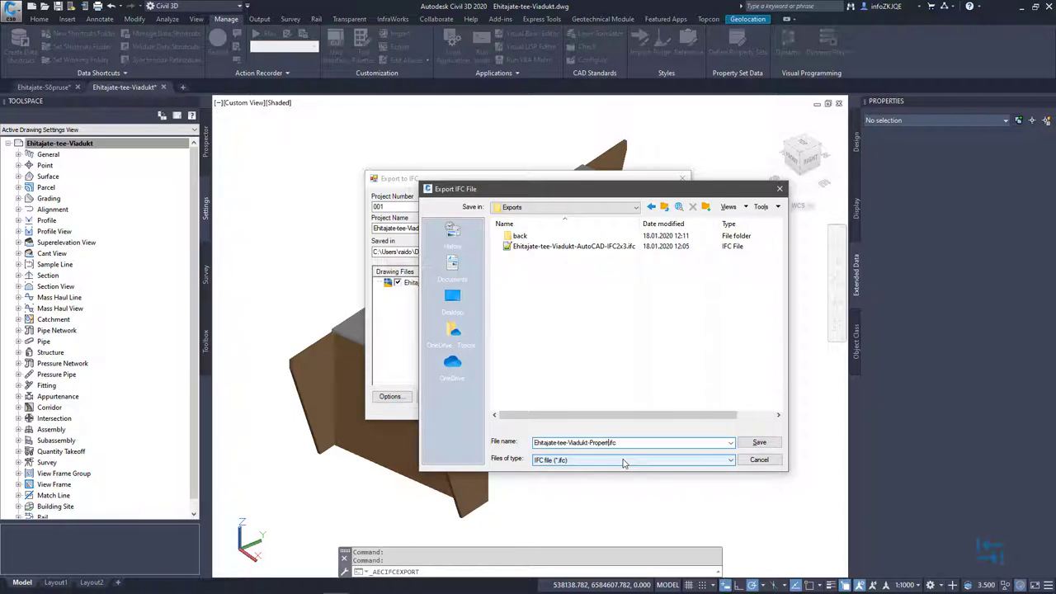
{"action": "type", "text": "ySets"}
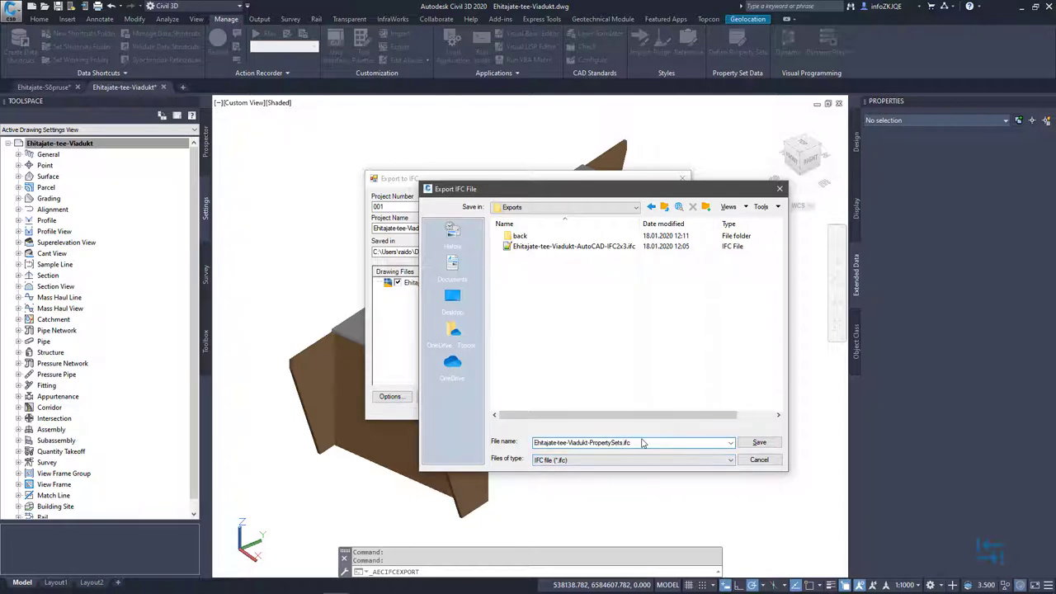
{"action": "left_click", "coordinate": [758, 444]}
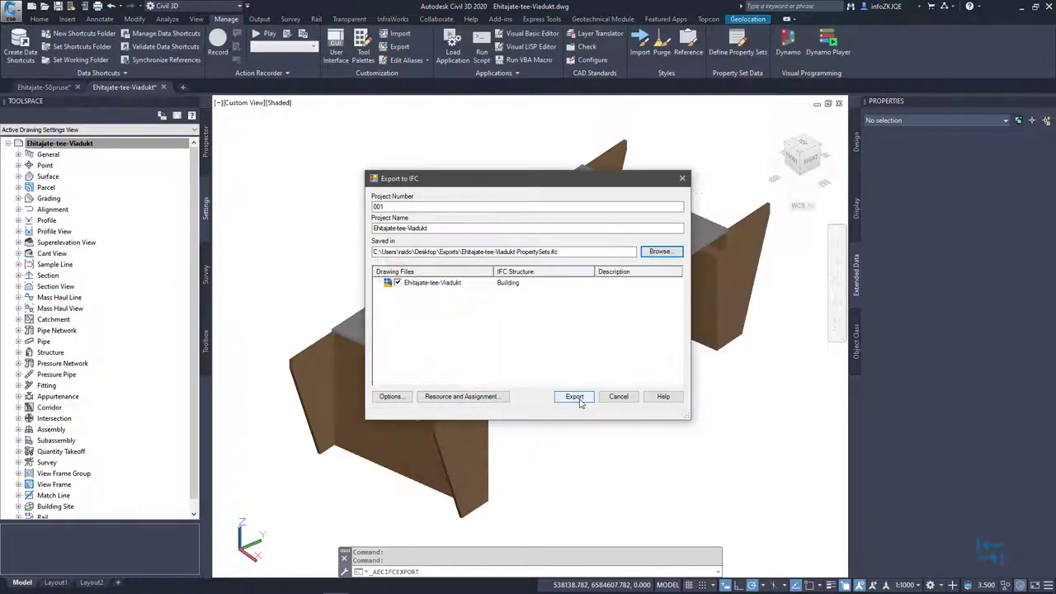
- Export the IFC, then add Ehitajate-tee-Viadukt-PropertySets.ifc to Trimble Connect and view it in 3D
{"action": "left_click", "coordinate": [575, 397]}
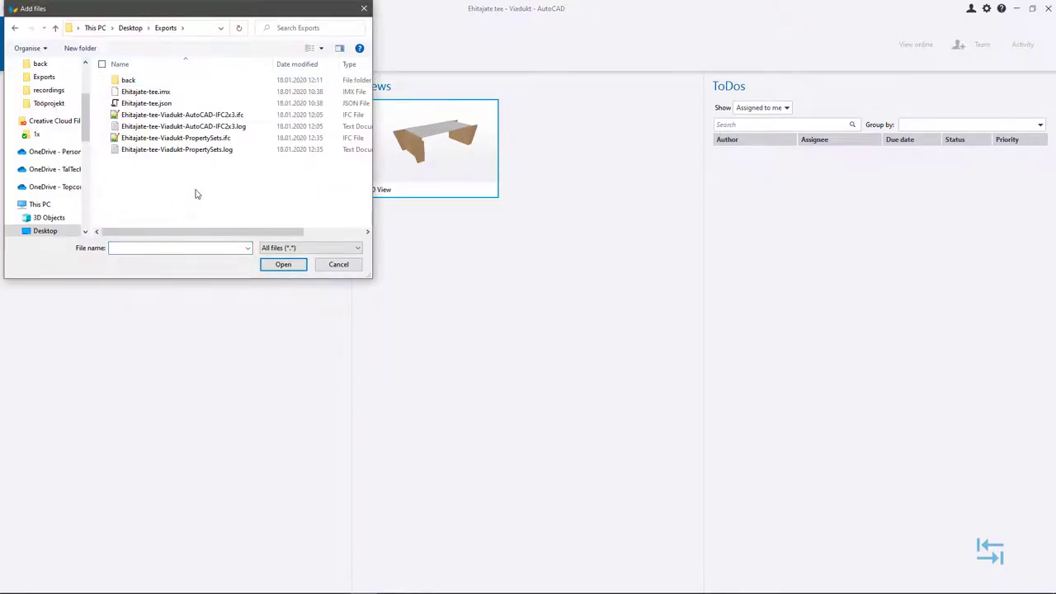
{"action": "left_click", "coordinate": [195, 140]}
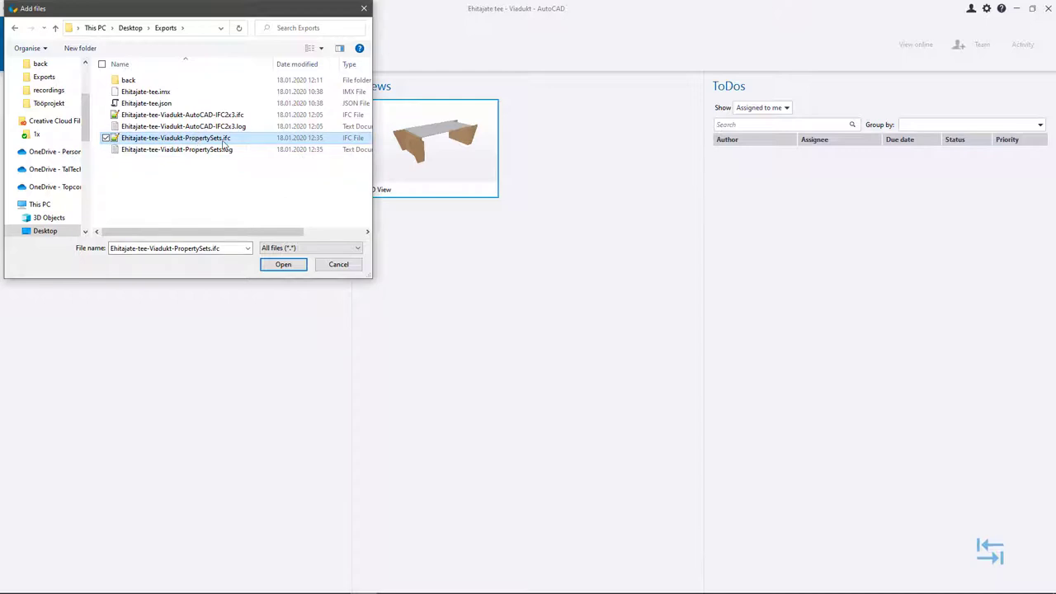
{"action": "left_click", "coordinate": [275, 264]}
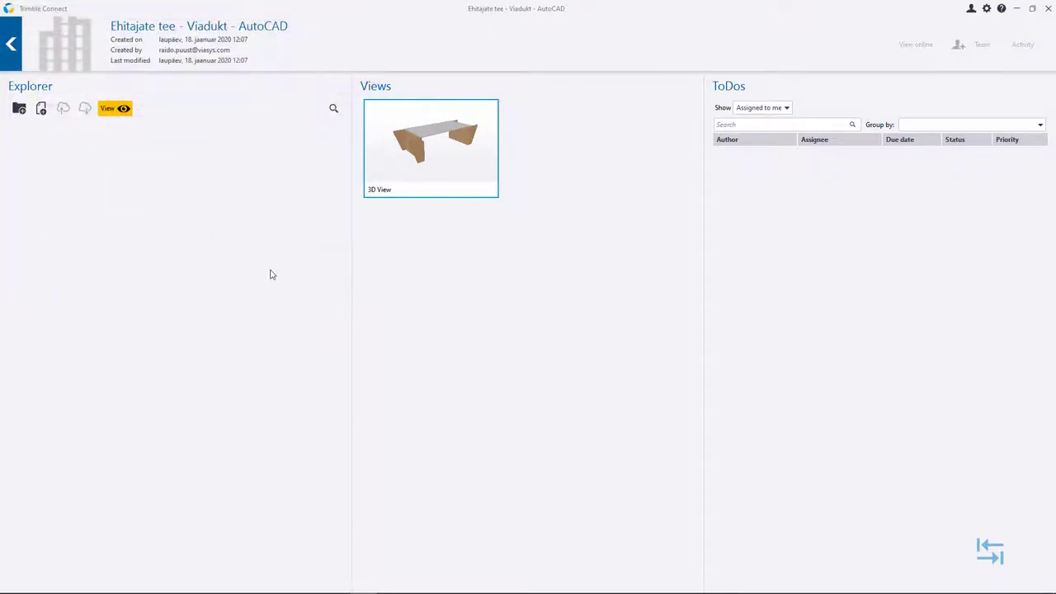
{"action": "left_click", "coordinate": [116, 110]}
- Check both abutments show Materjal C25 and Klassifikaator Toend attributes in Trimble Connect
{"action": "left_click", "coordinate": [278, 358]}
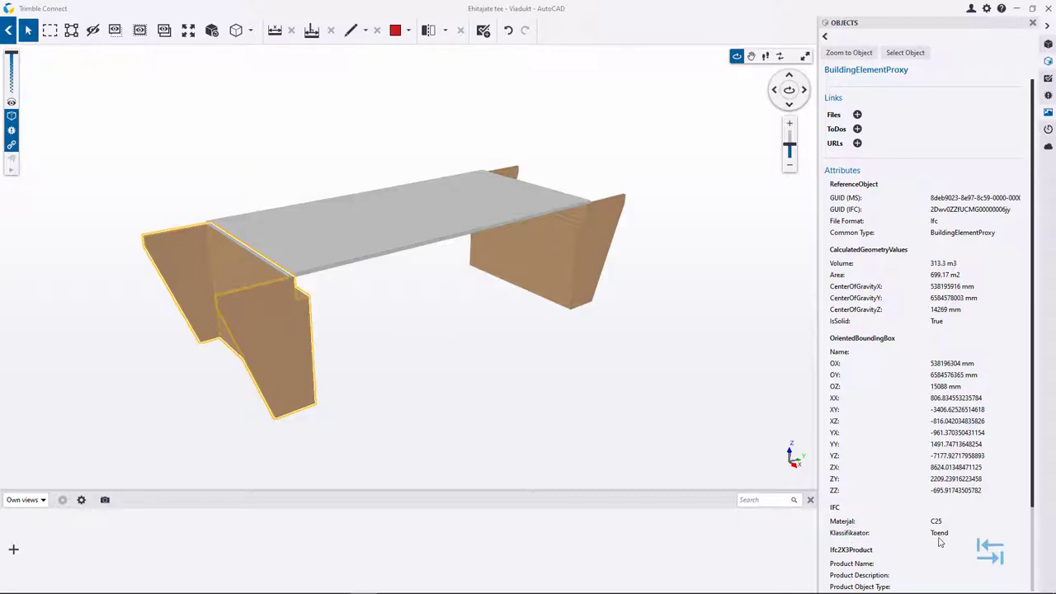
{"action": "left_click", "coordinate": [581, 286]}
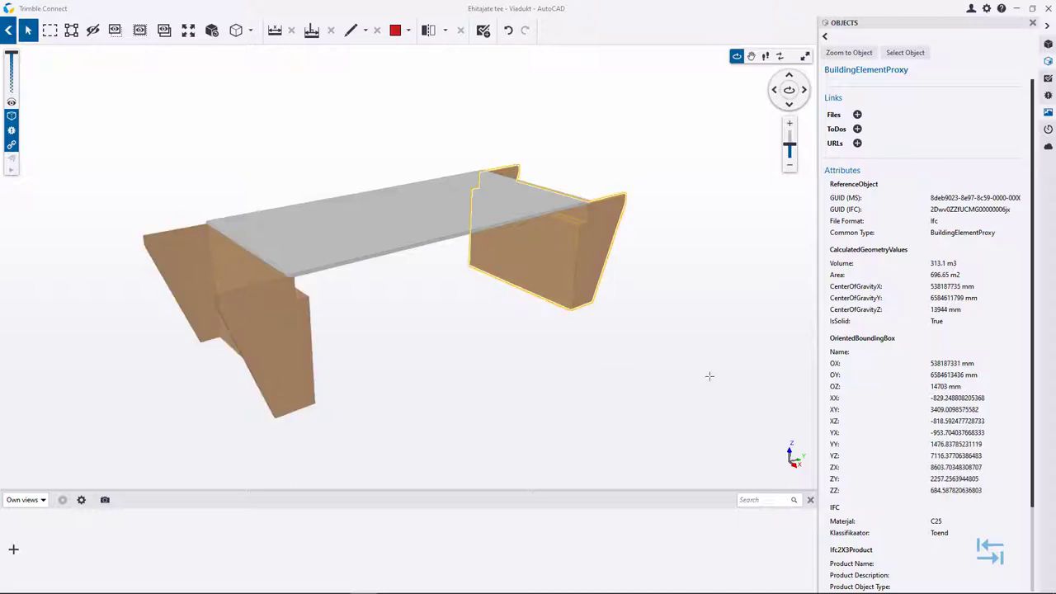
{"action": "left_click", "coordinate": [588, 301]}
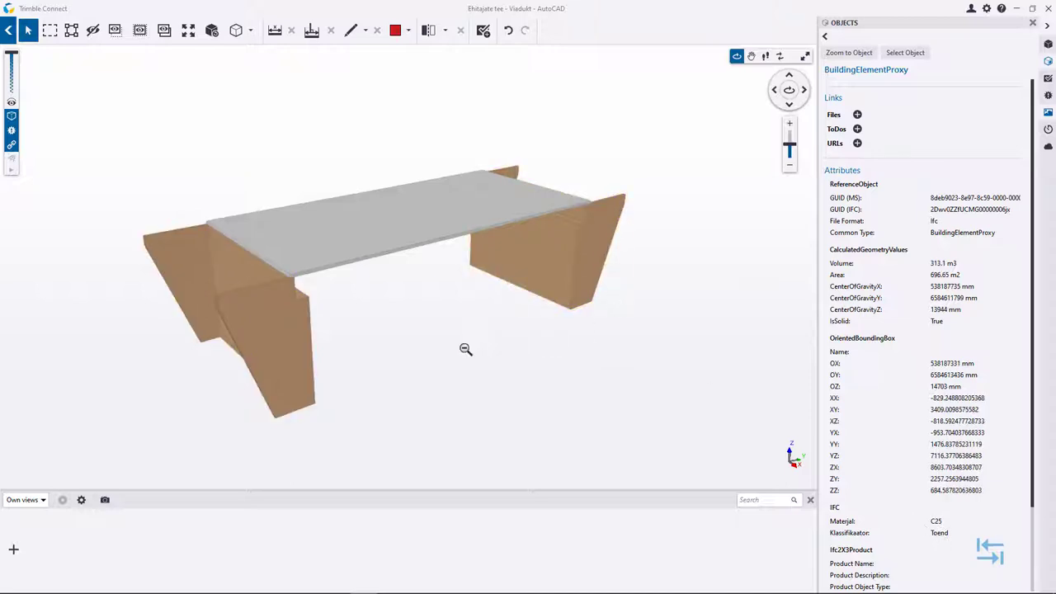
{"action": "scroll", "coordinate": [467, 349], "scroll_direction": "down", "scroll_amount": 2}
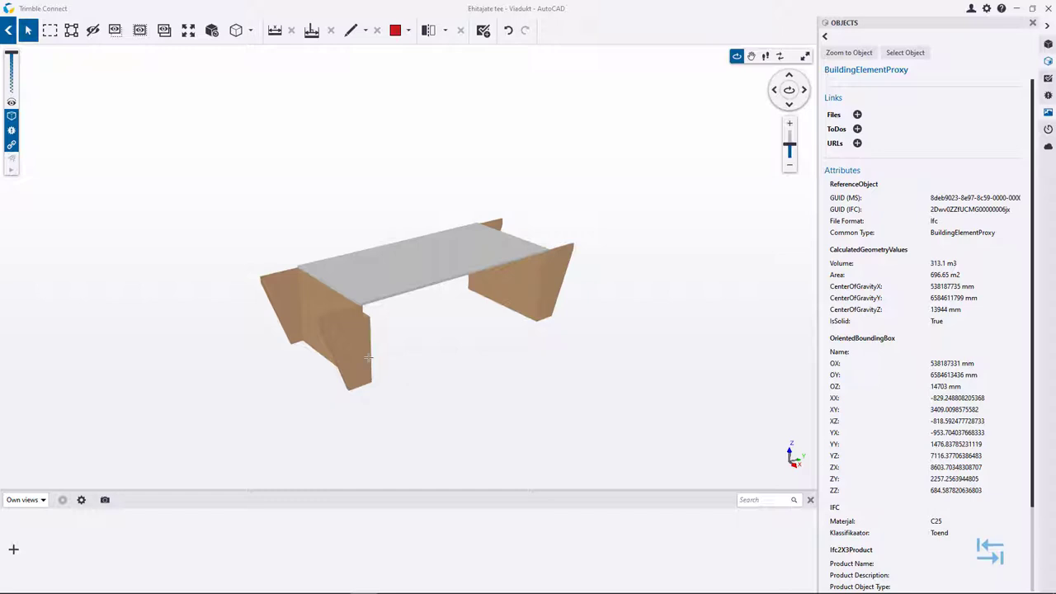
{"action": "scroll", "coordinate": [496, 377], "scroll_direction": "down", "scroll_amount": 1}
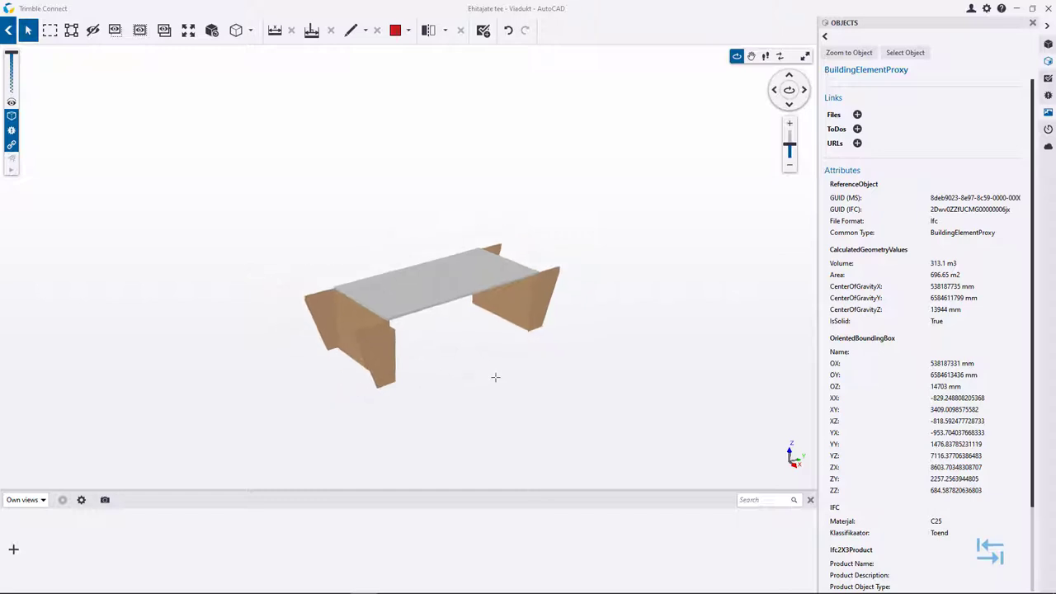
{"action": "scroll", "coordinate": [494, 375], "scroll_direction": "up", "scroll_amount": 1}
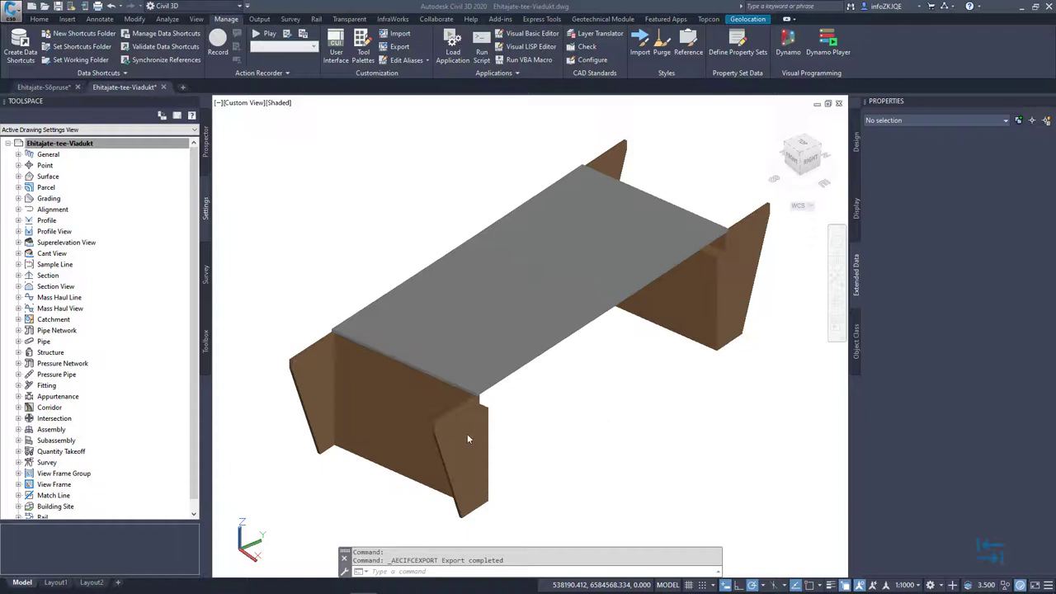
{"action": "scroll", "coordinate": [541, 428], "scroll_direction": "up", "scroll_amount": 2}
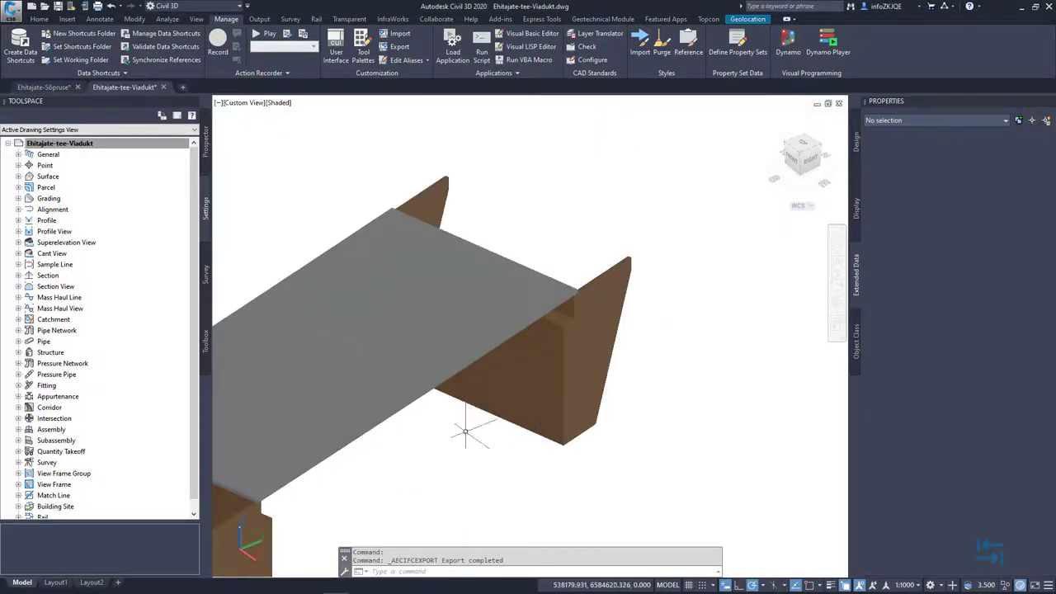
{"action": "scroll", "coordinate": [620, 330], "scroll_direction": "down", "scroll_amount": 2}
{"action": "scroll", "coordinate": [586, 356], "scroll_direction": "down", "scroll_amount": 3}
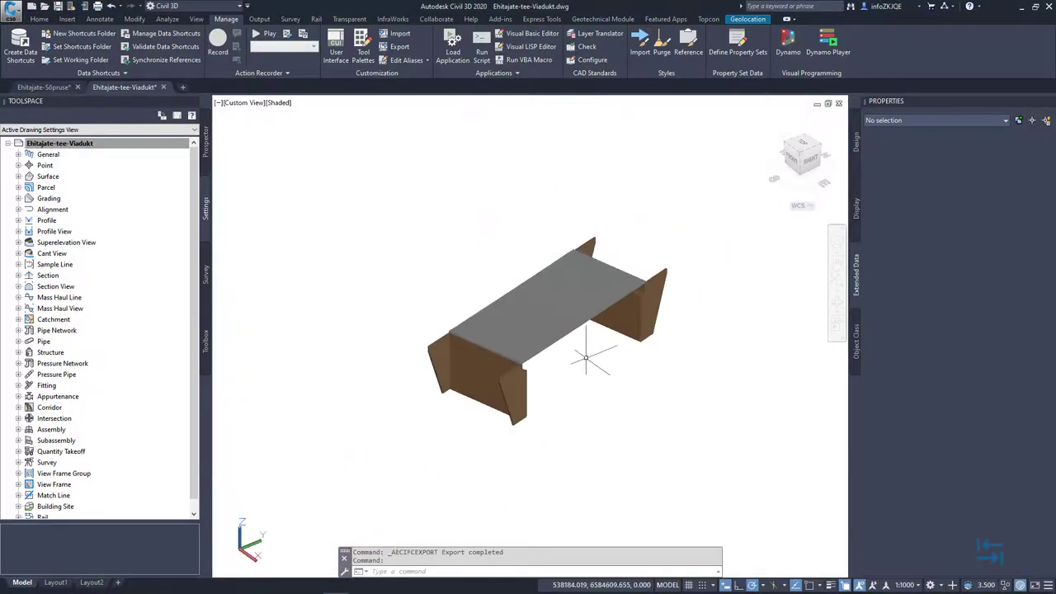